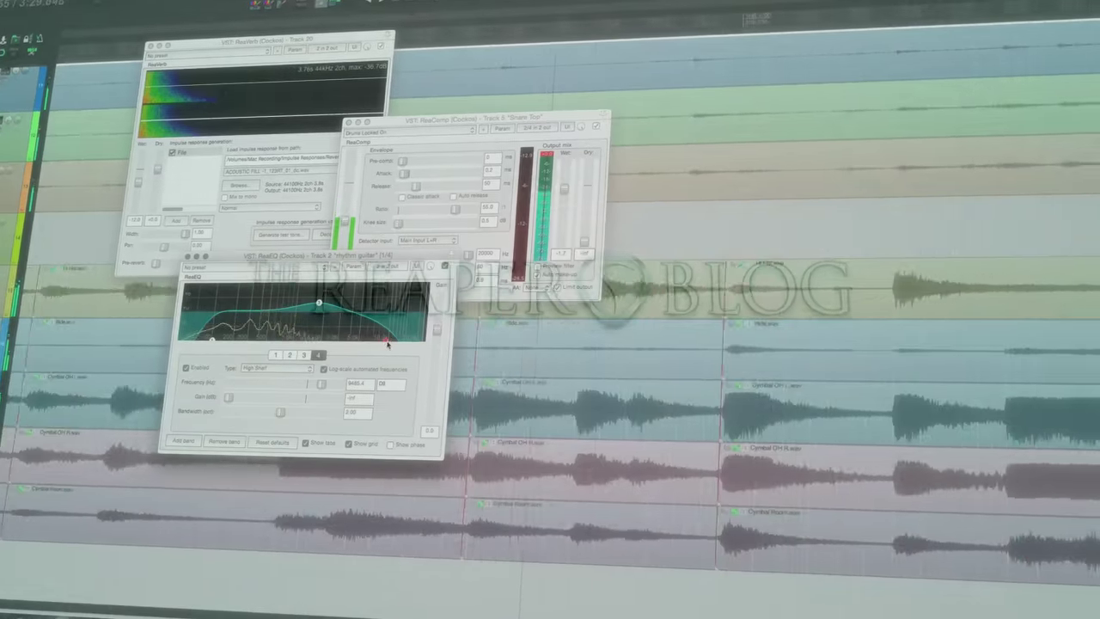
Raise ReaEQ's fourth band frequency to about 18533 Hz
left_click_drag(388, 344, 410, 345)
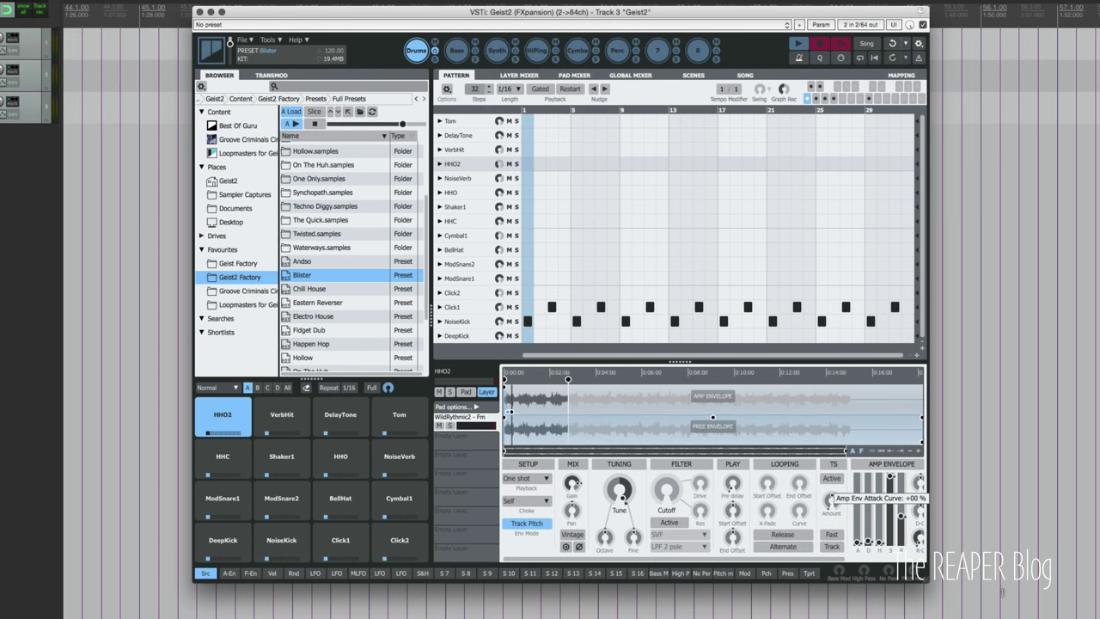
Resize the Geist2 window, ending much larger so the grid and sample panel both fit
left_click_drag(929, 583, 964, 616)
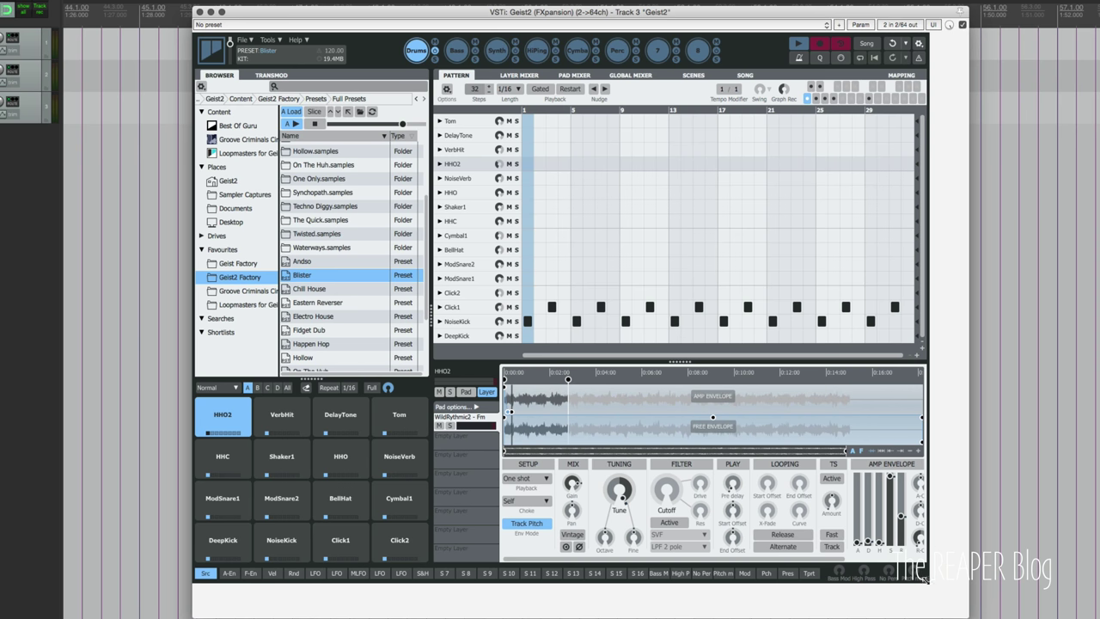
left_click_drag(925, 580, 616, 376)
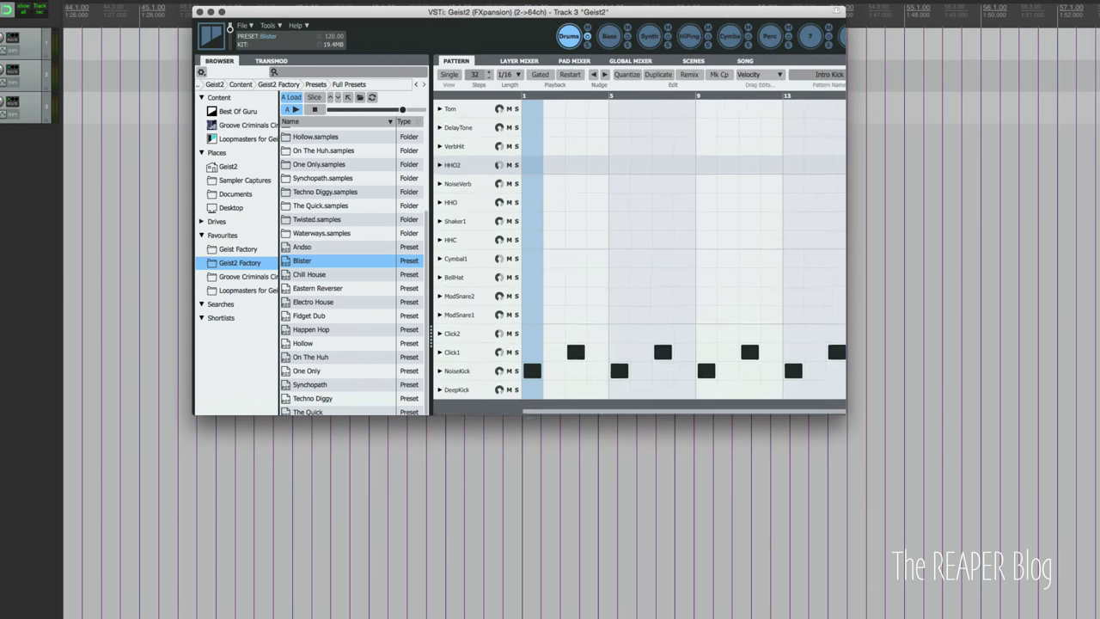
left_click_drag(1002, 545, 666, 420)
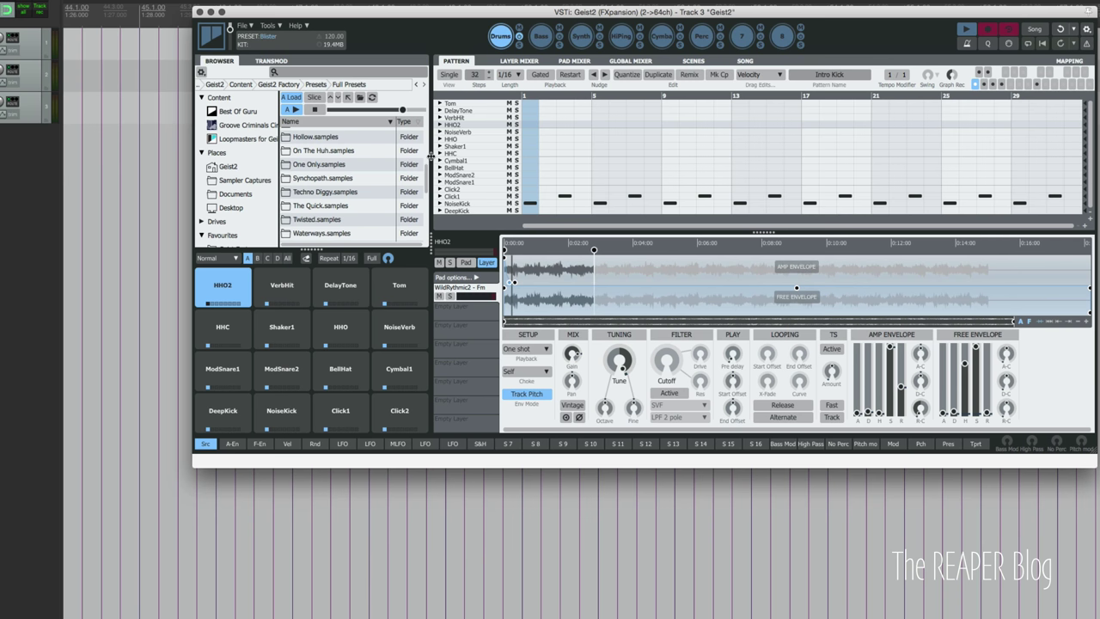
mouse_move(401, 159)
left_mouse_down()
mouse_move(371, 161)
mouse_move(381, 162)
left_mouse_up()
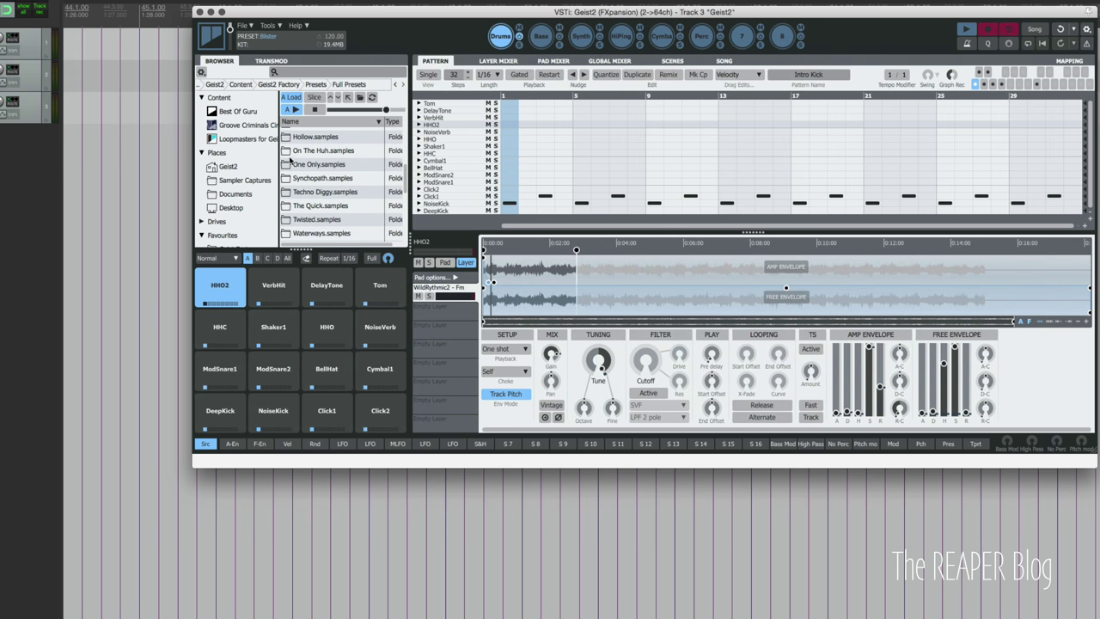
left_click_drag(277, 161, 261, 161)
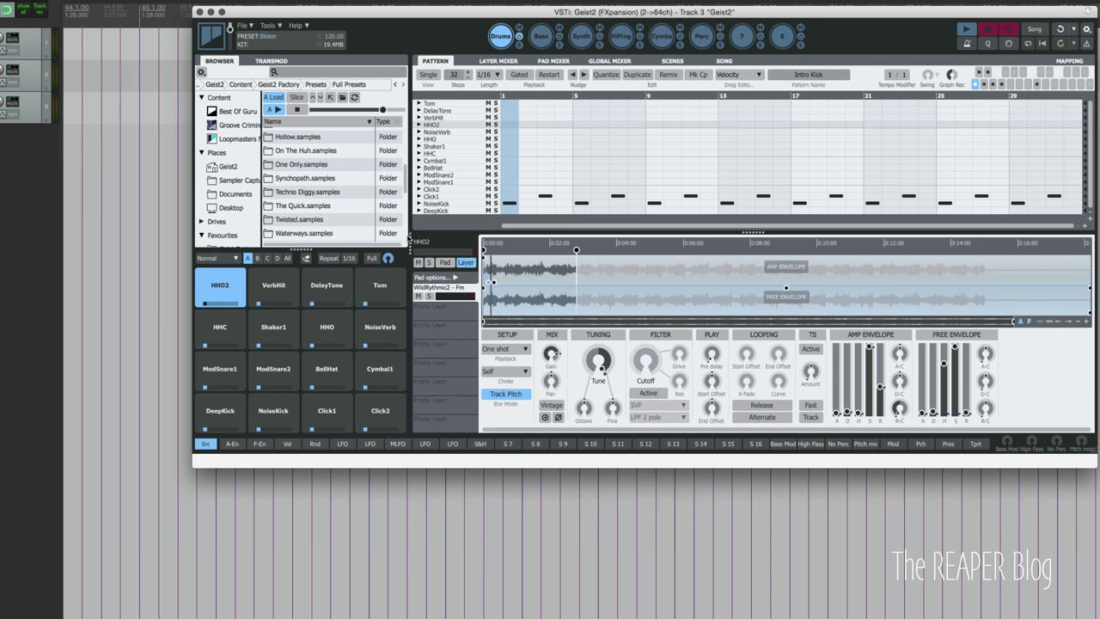
left_click(411, 240)
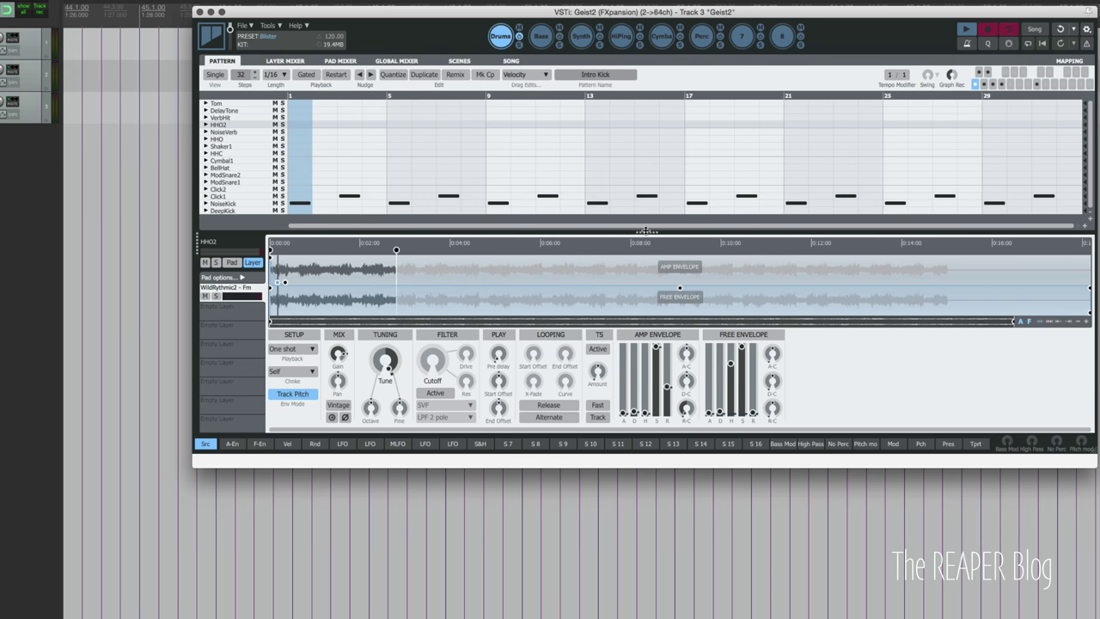
left_click(647, 232)
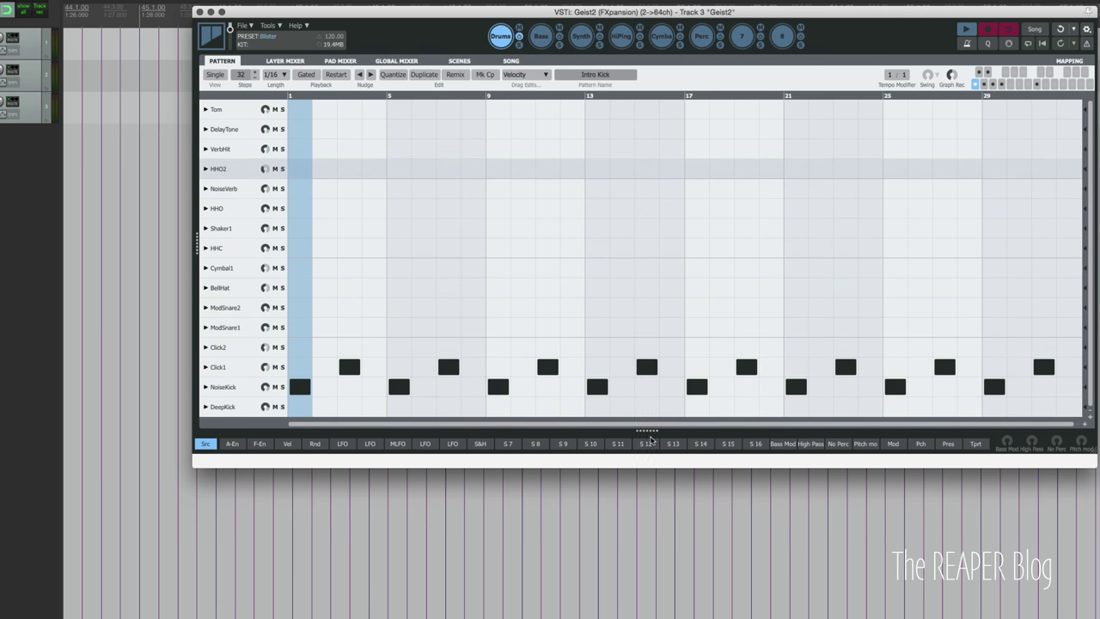
left_click(649, 432)
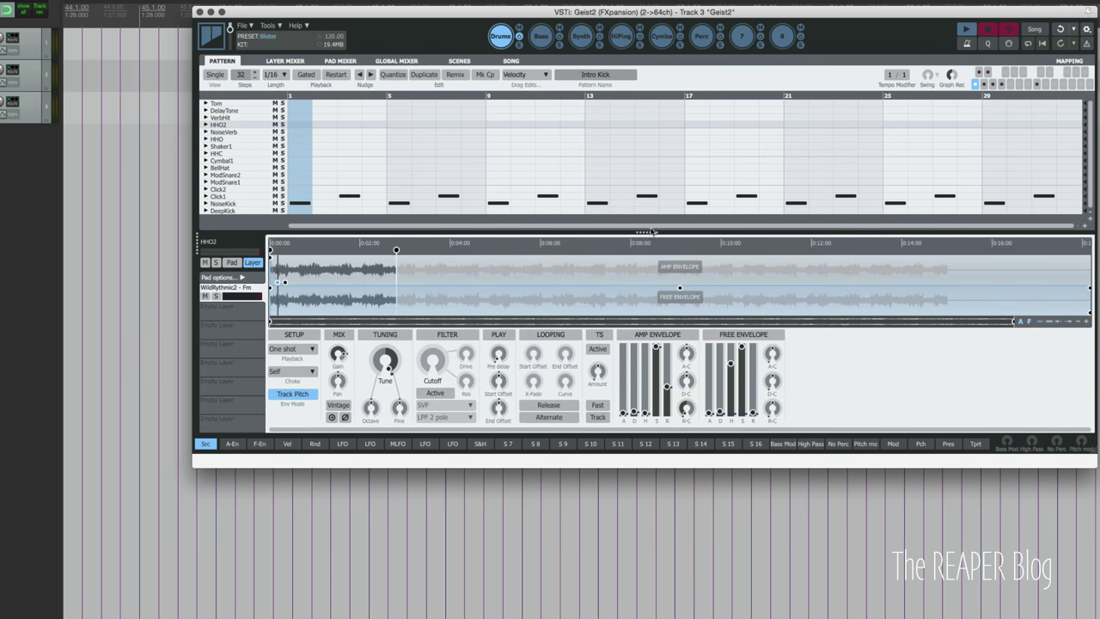
left_click_drag(651, 232, 647, 69)
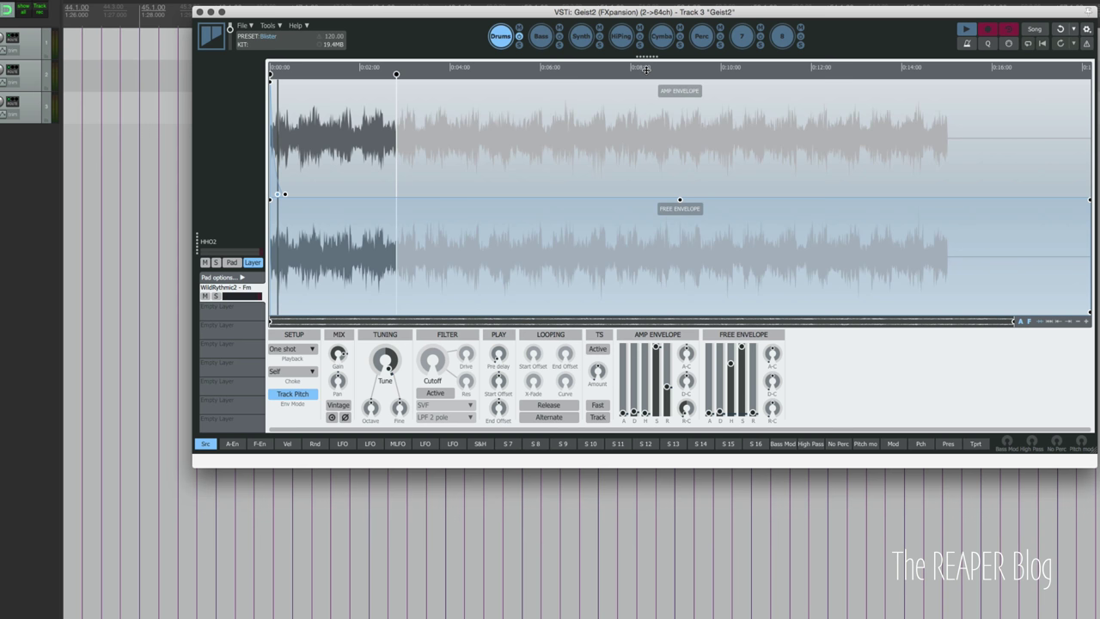
left_click_drag(646, 69, 647, 206)
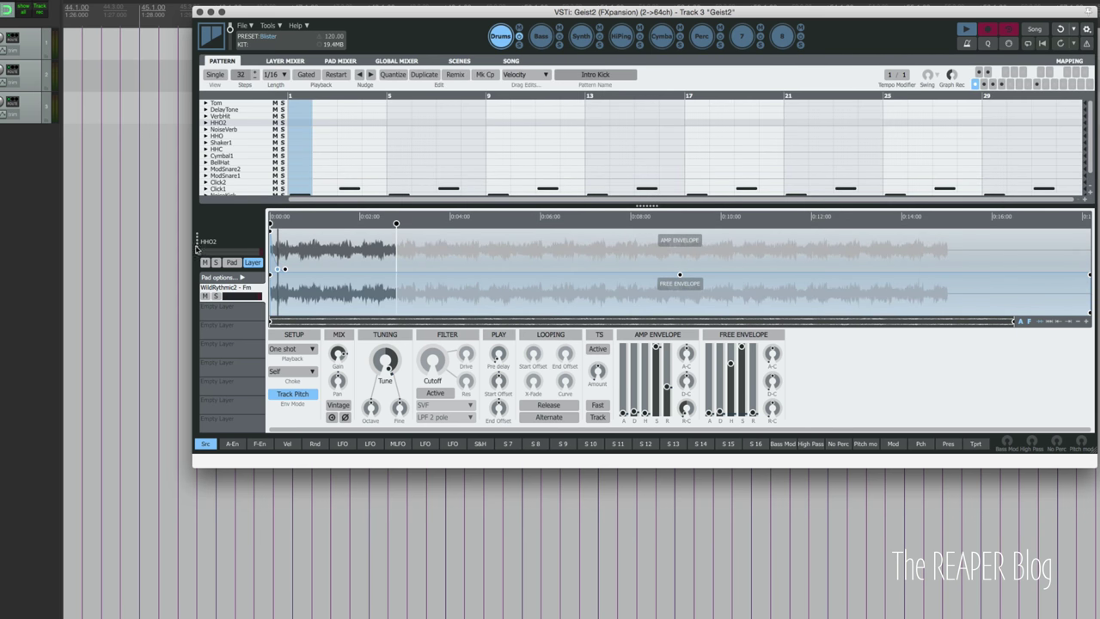
left_click_drag(196, 245, 528, 245)
left_click_drag(199, 181, 269, 180)
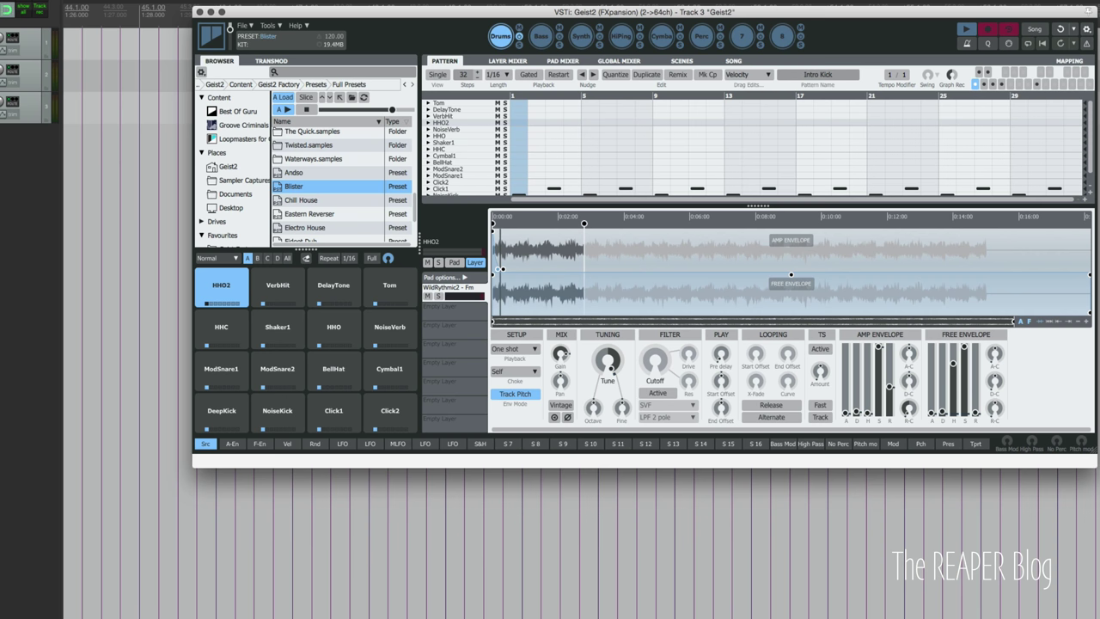
Open the older Geist window on Track 2 and move it up and left
left_click(34, 71)
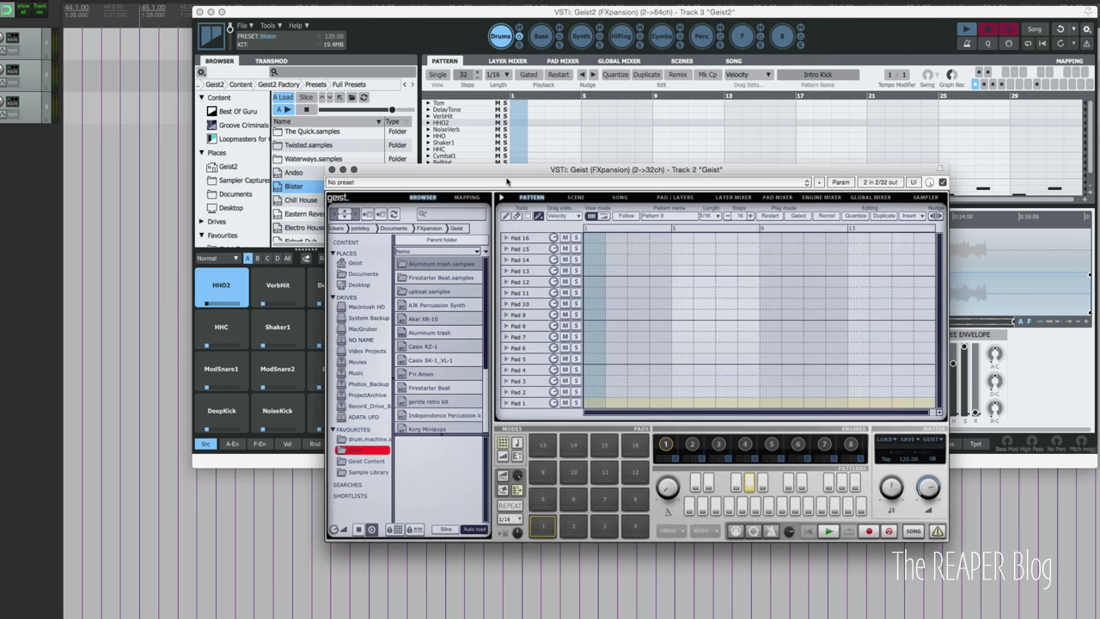
left_click_drag(507, 171, 493, 124)
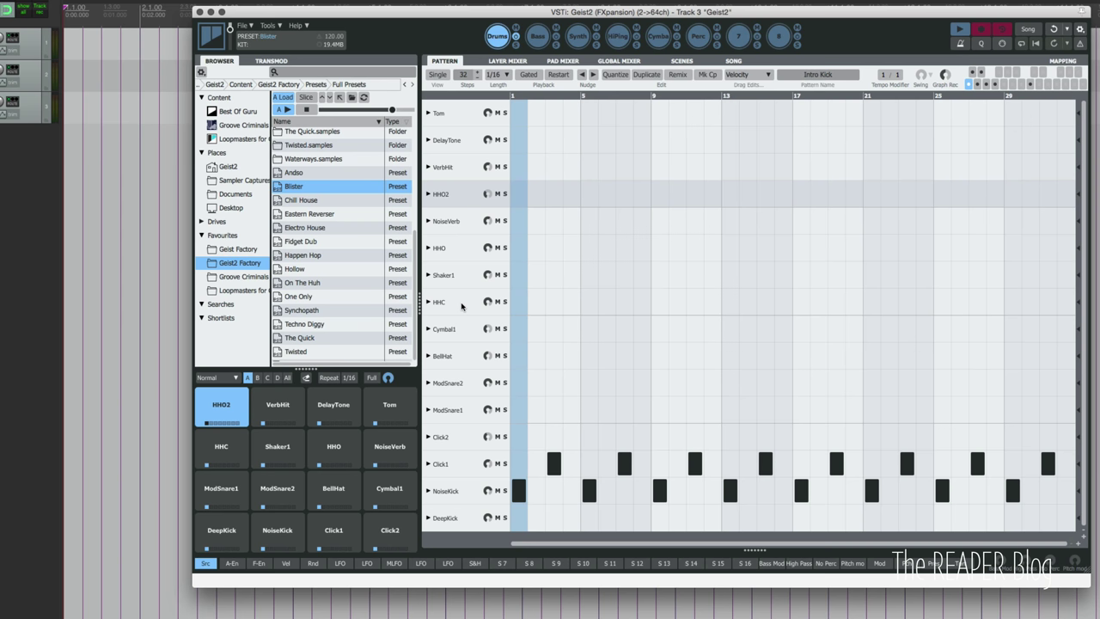
Paint four runs of HHC closed hi-hat hits at steps 2–4, 9, 17, 25–29, then start playback
left_click(462, 305)
left_click(428, 302)
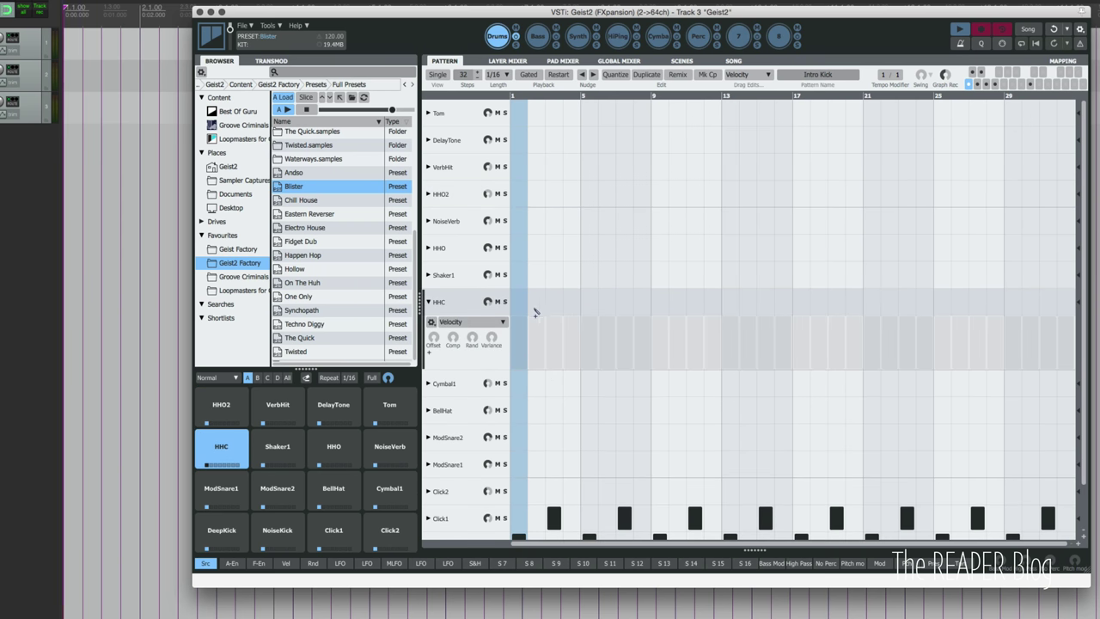
left_click_drag(535, 312, 573, 316)
left_click_drag(661, 309, 698, 309)
left_click_drag(802, 309, 855, 309)
left_click_drag(956, 314, 1066, 314)
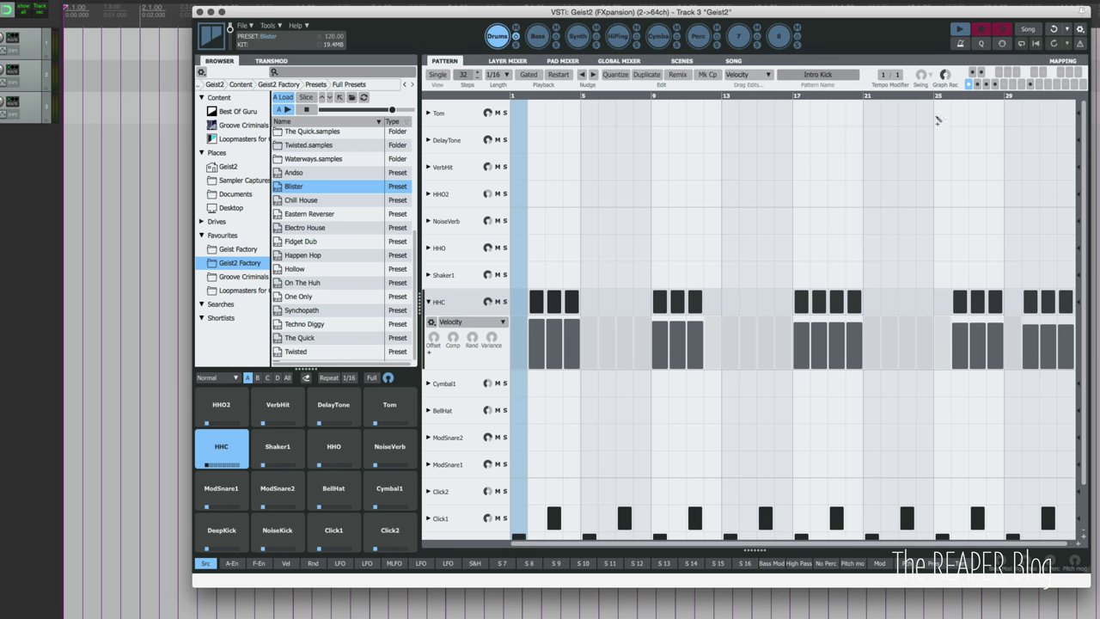
left_click(960, 29)
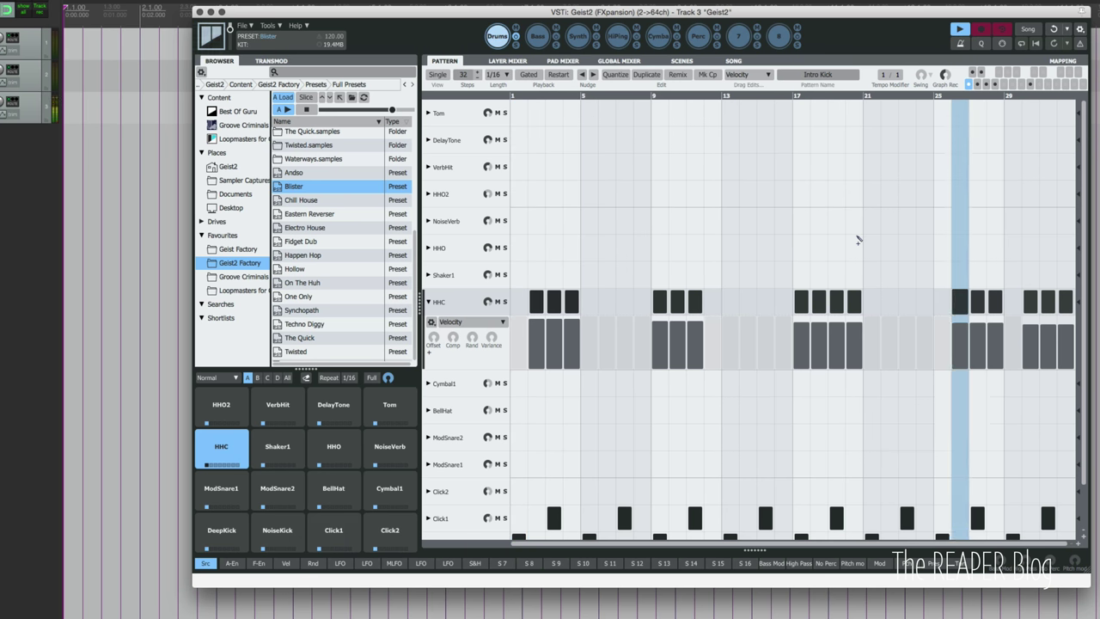
Show per-step Probability in the HHC lane and set step 3 to 100%
left_click(471, 322)
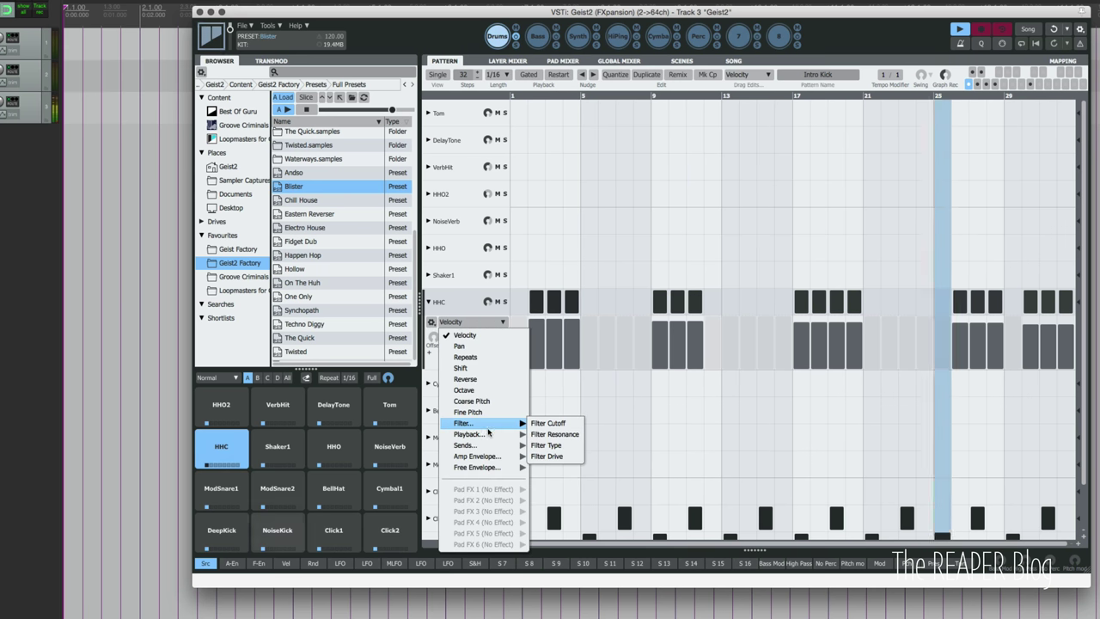
mouse_move(483, 434)
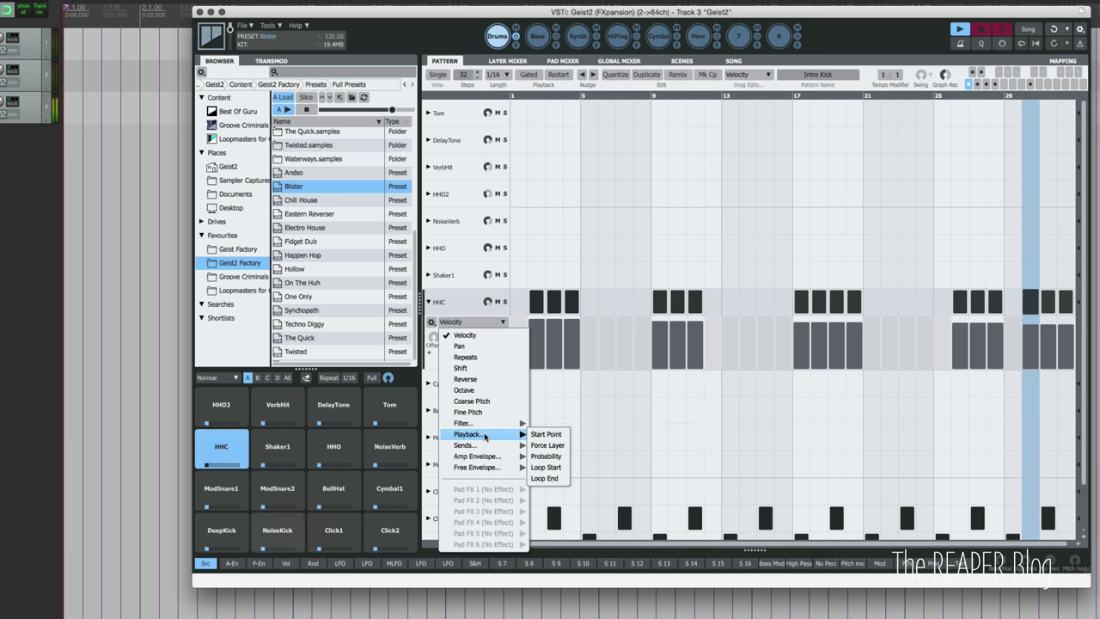
left_click(547, 457)
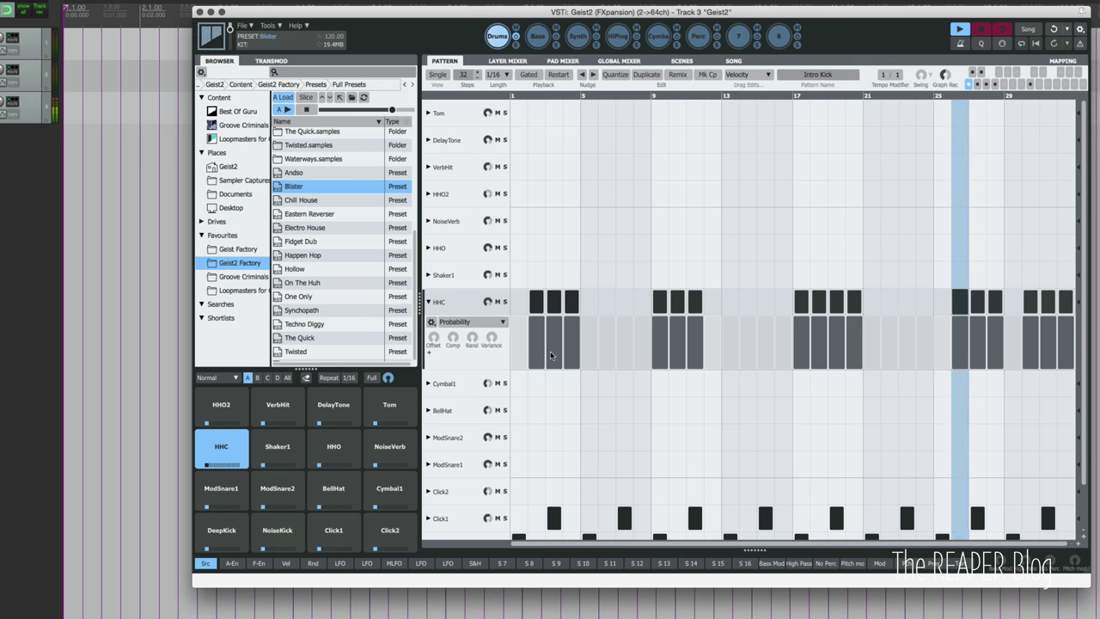
left_click(569, 331)
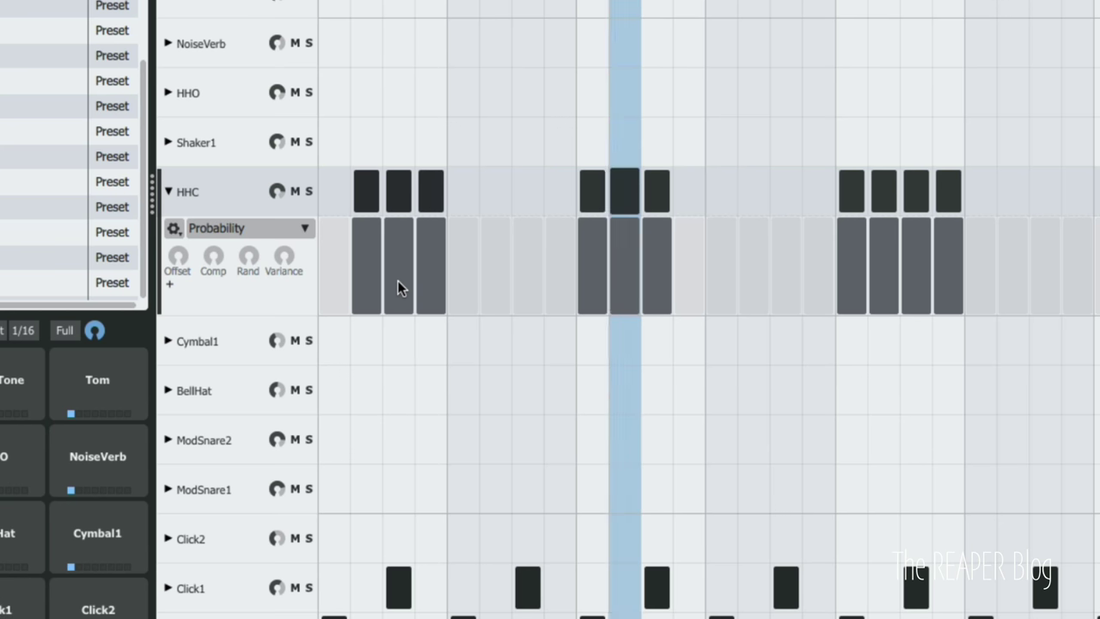
Randomize the HHC step probabilities with the Rand knob at about -37%
left_click_drag(398, 280, 390, 229)
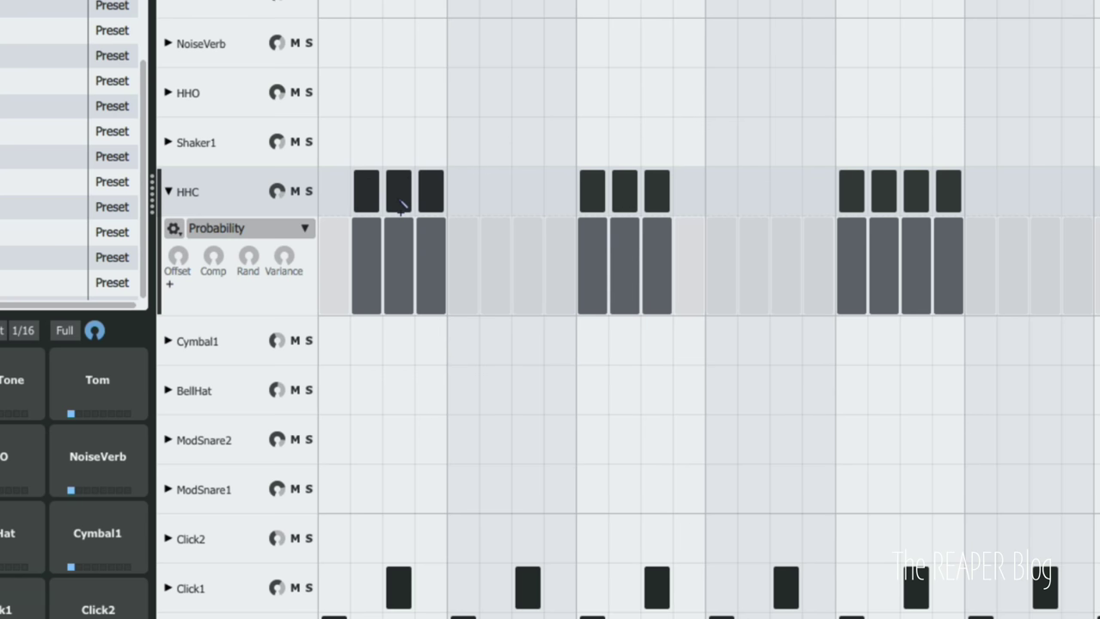
mouse_move(389, 256)
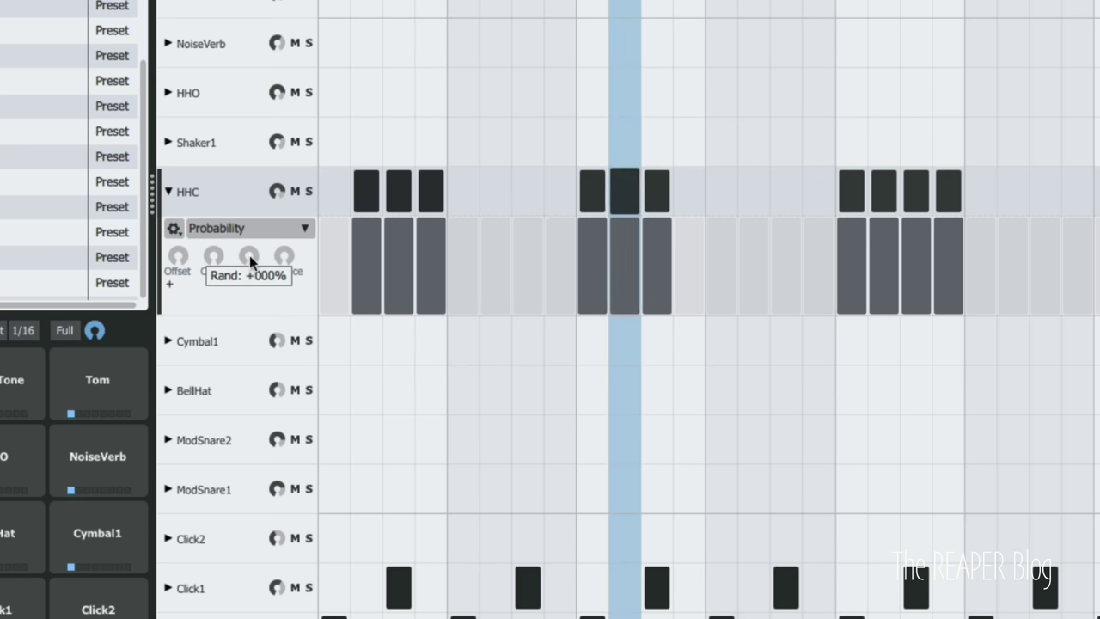
left_click_drag(249, 255, 249, 339)
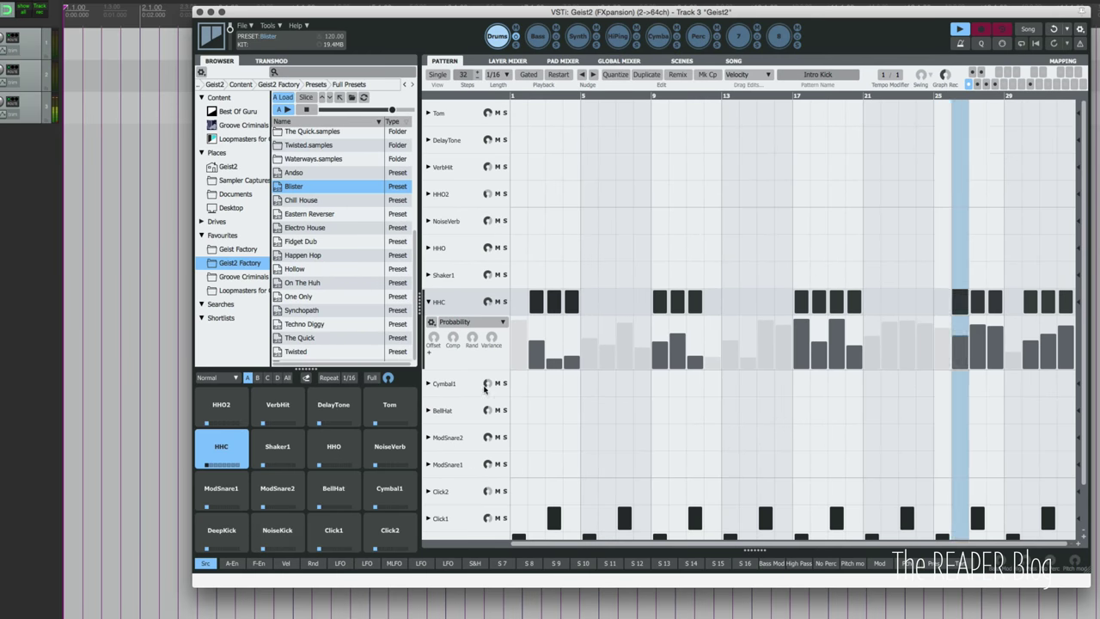
Collapse the HHC lane, select ModSnare1, and add snare hits on steps 29–31, 21 and 13
left_click(432, 322)
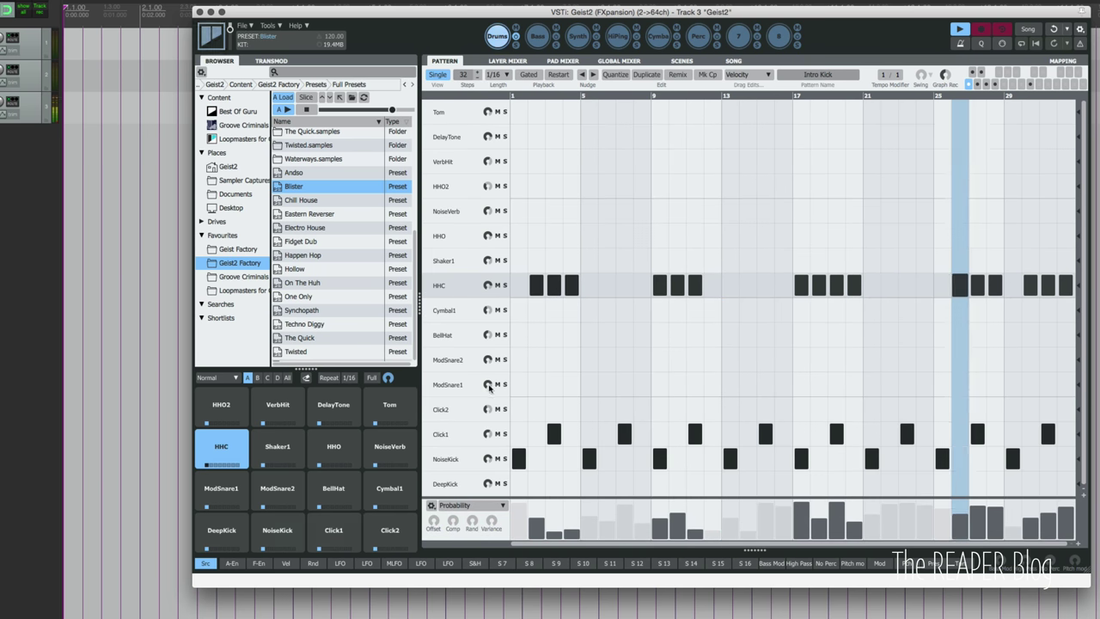
left_click(288, 491)
left_click(221, 488)
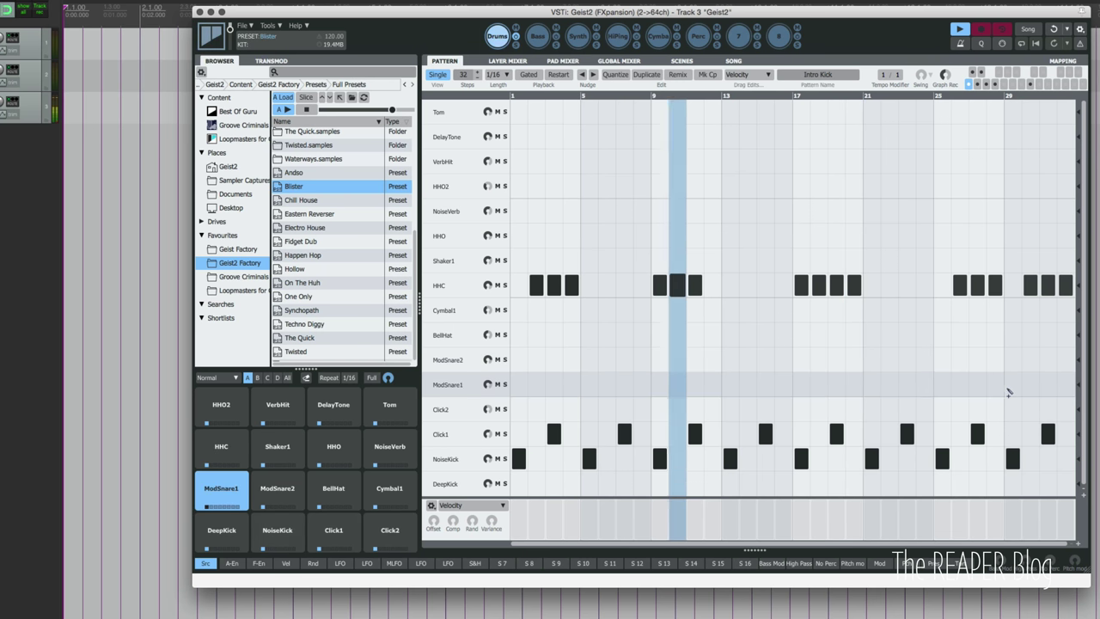
left_click_drag(1012, 386, 1049, 386)
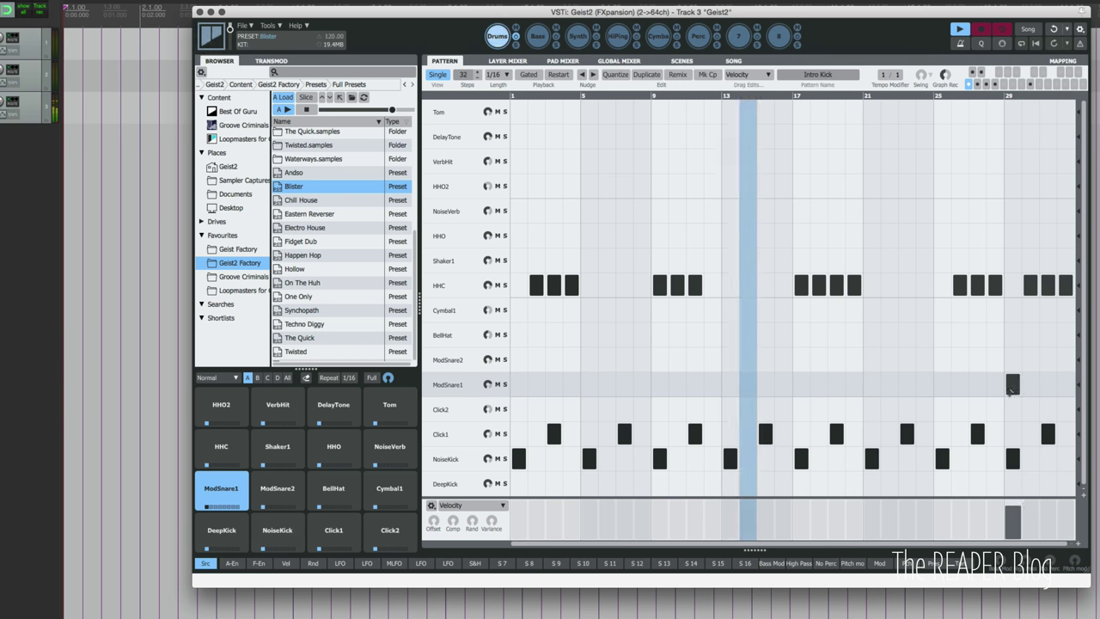
left_click(872, 389)
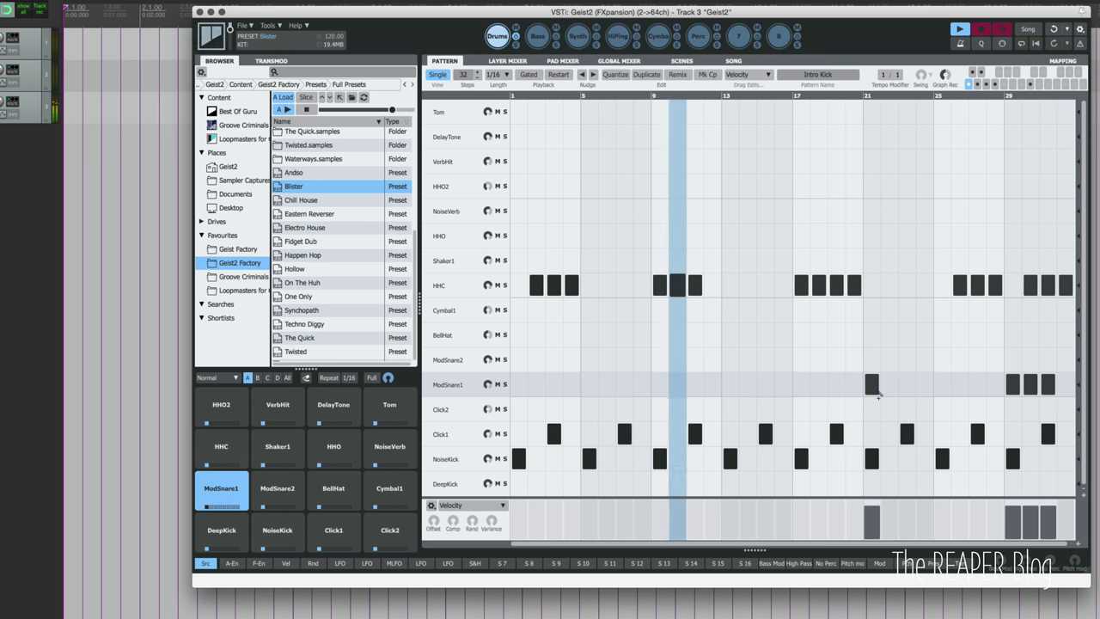
left_click(730, 387)
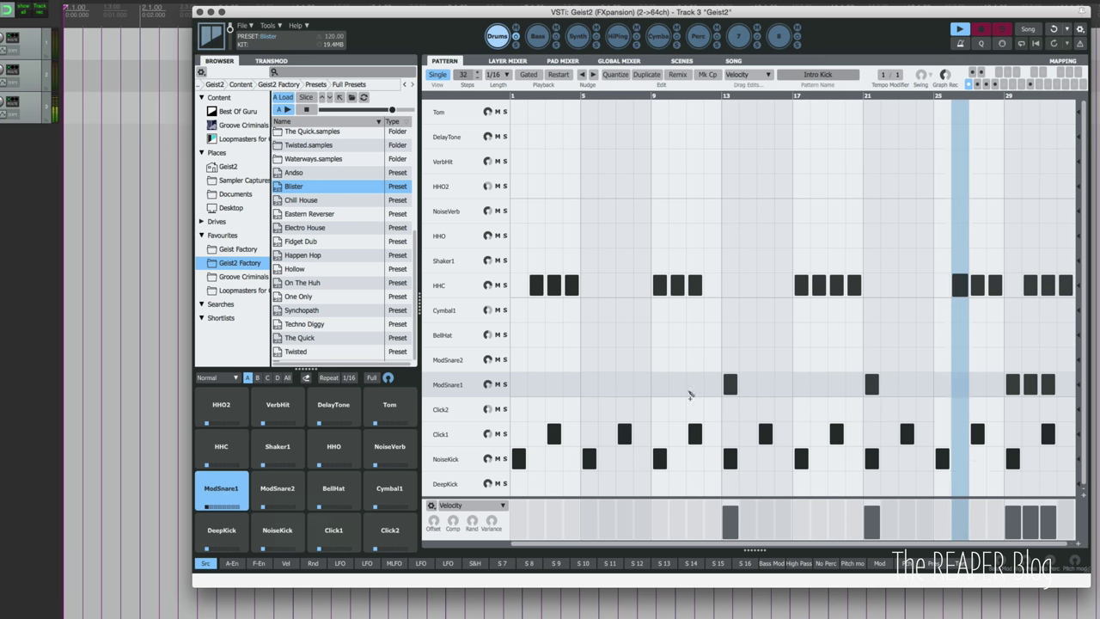
Set ModSnare1 step probabilities: 13 to 33%, 21 to 57%, 29 to 66%, 30 to 64%, 31 to 73%
left_click(460, 506)
mouse_move(487, 457)
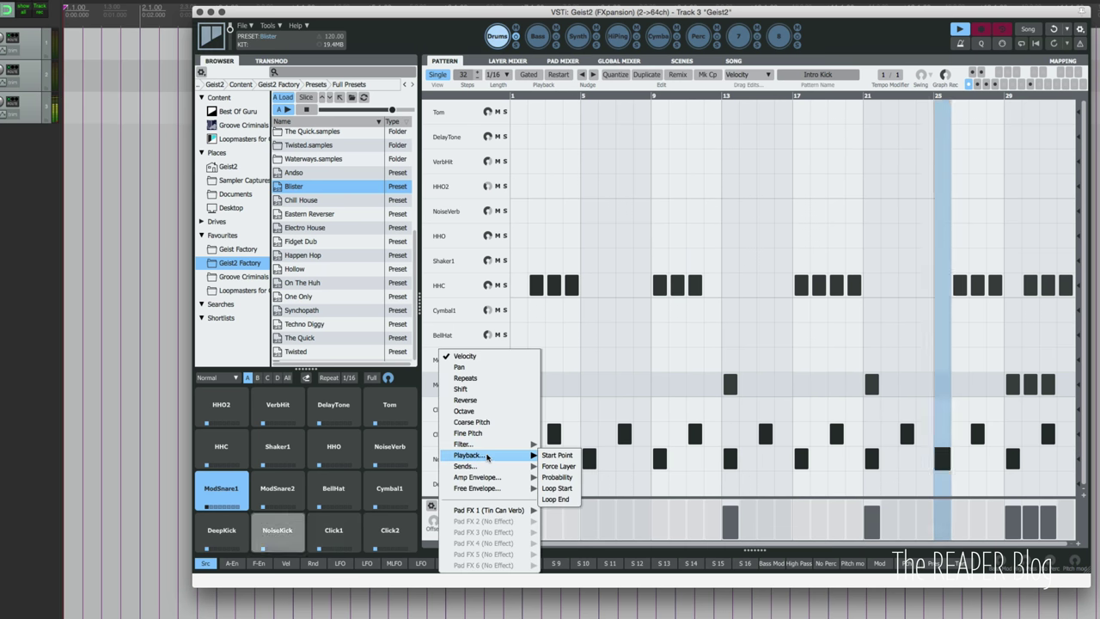
left_click(557, 478)
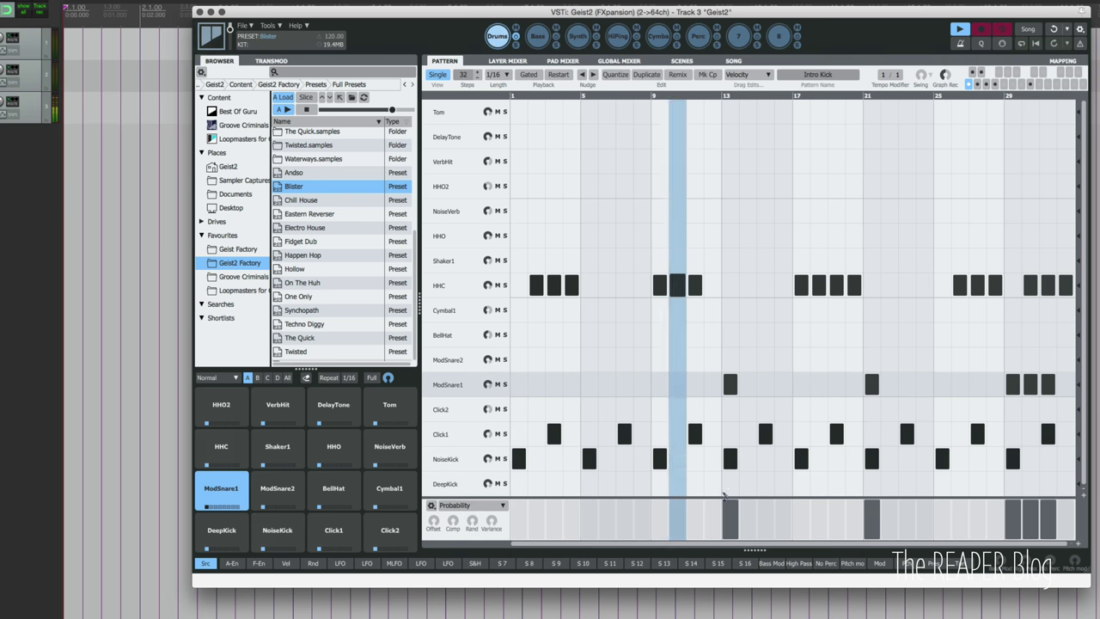
left_click(730, 530)
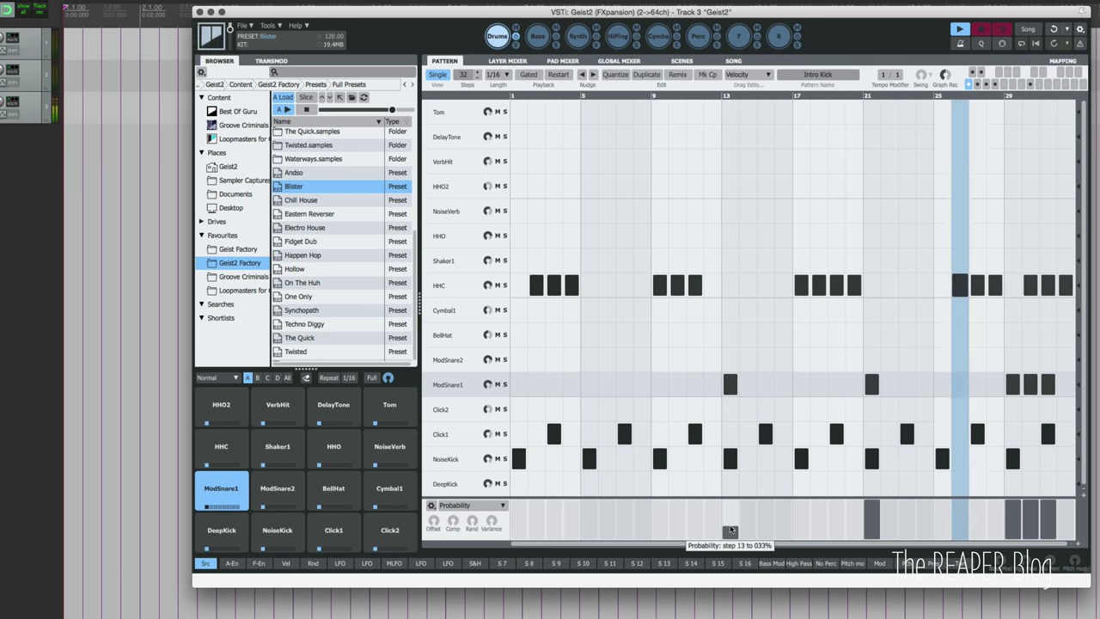
left_click(875, 520)
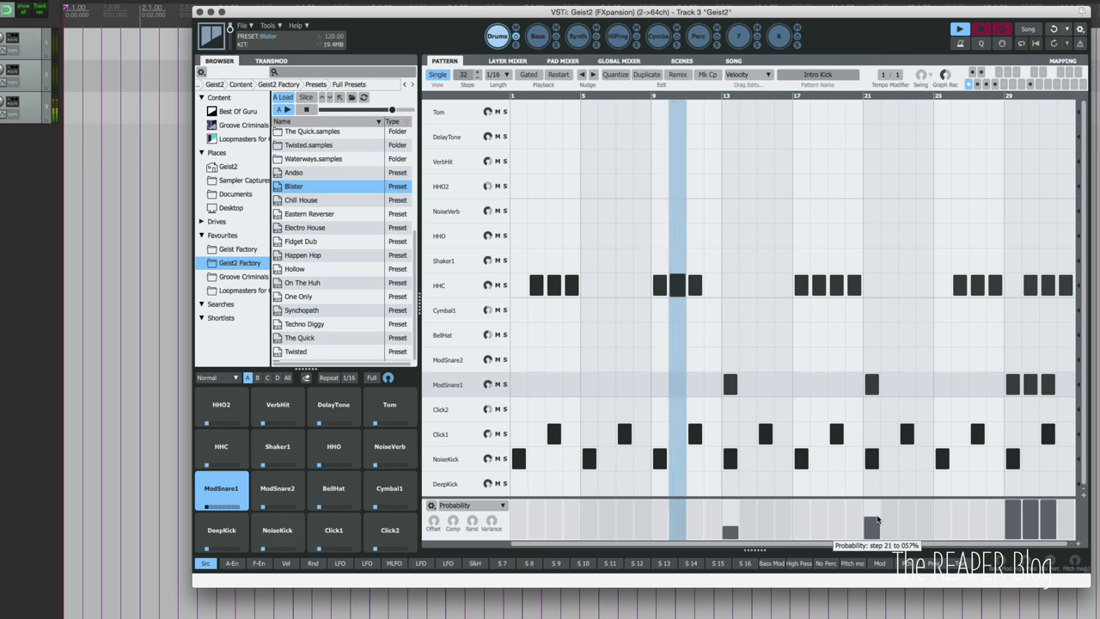
left_click(1013, 525)
left_click(1035, 526)
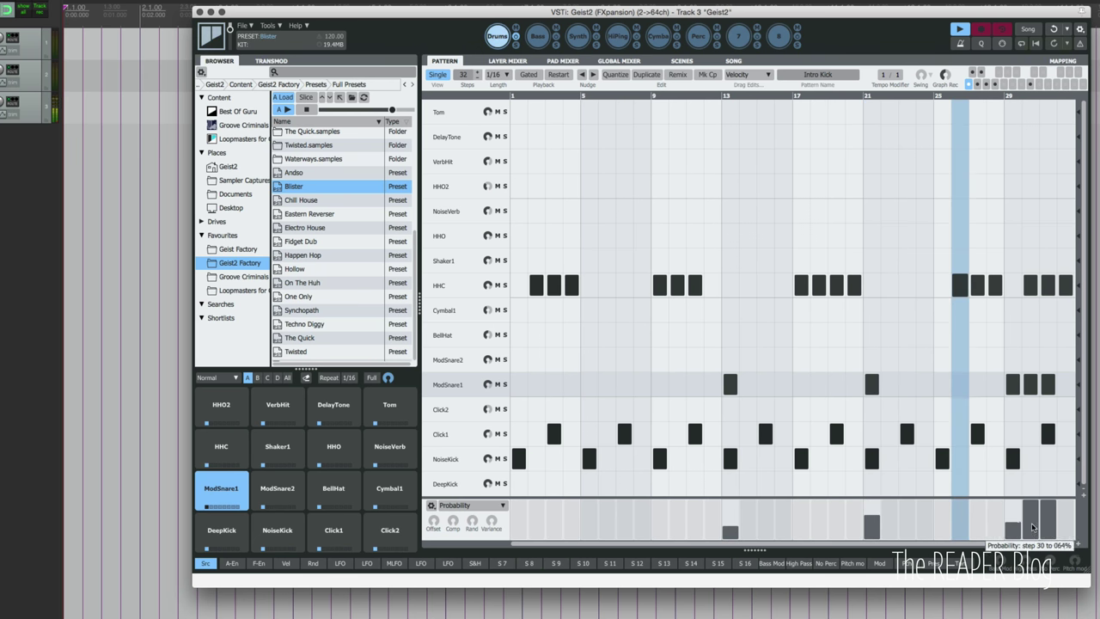
left_click(1048, 514)
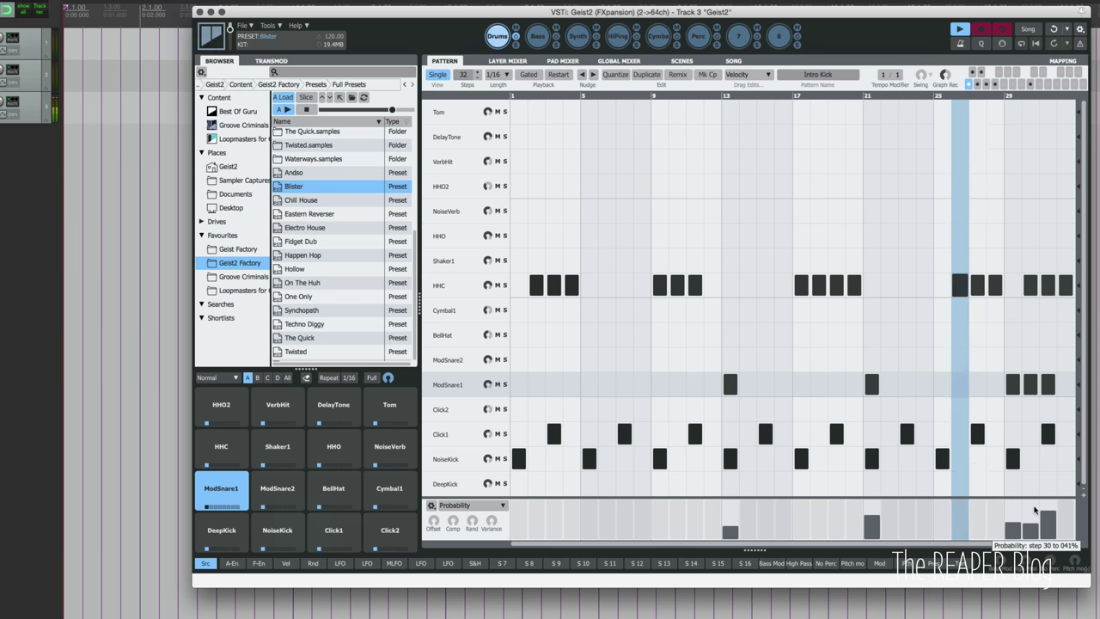
left_click(1015, 517)
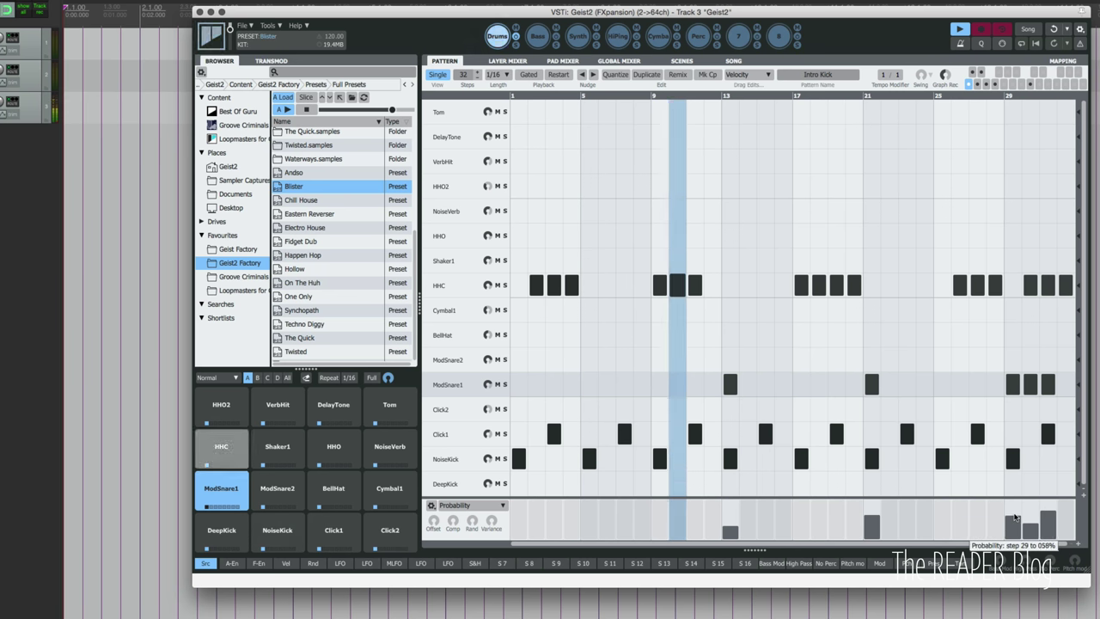
left_click(1016, 514)
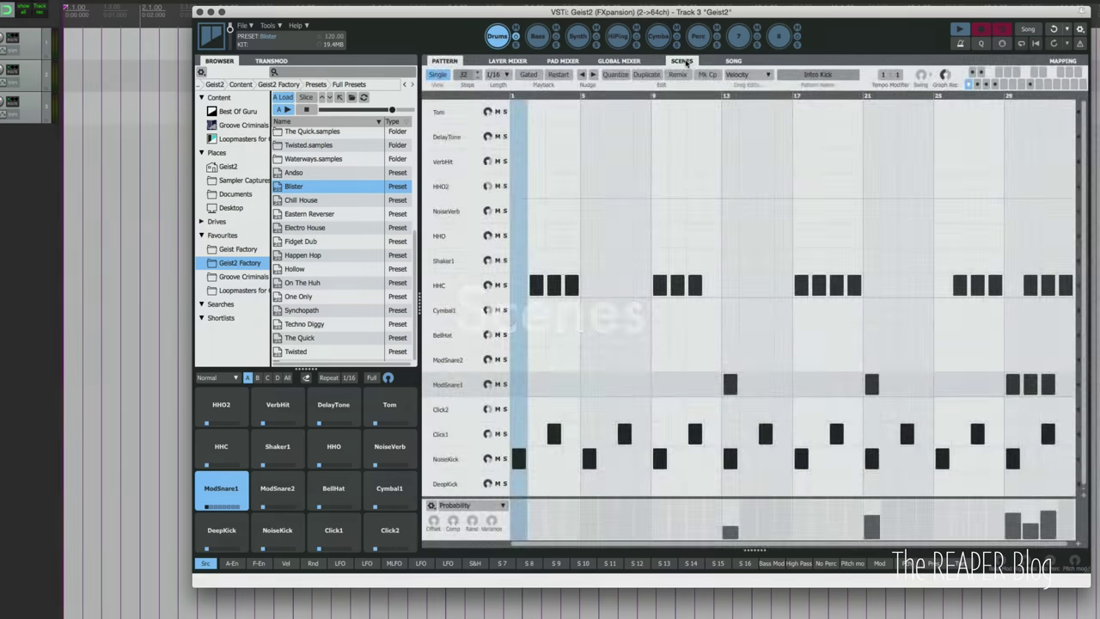
Switch Geist2 to the Scenes page showing Intro, Main, Drums and other saved scenes
left_click(688, 62)
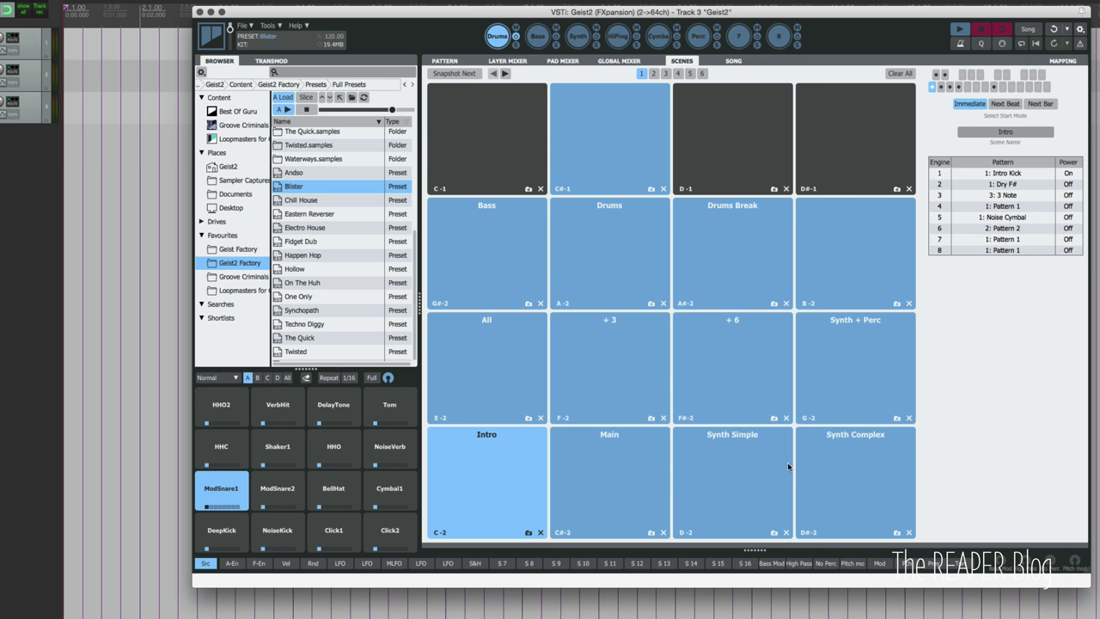
Trigger Main, start playback, then switch to the + 6 and + 3 scenes and back to Main
left_click(633, 487)
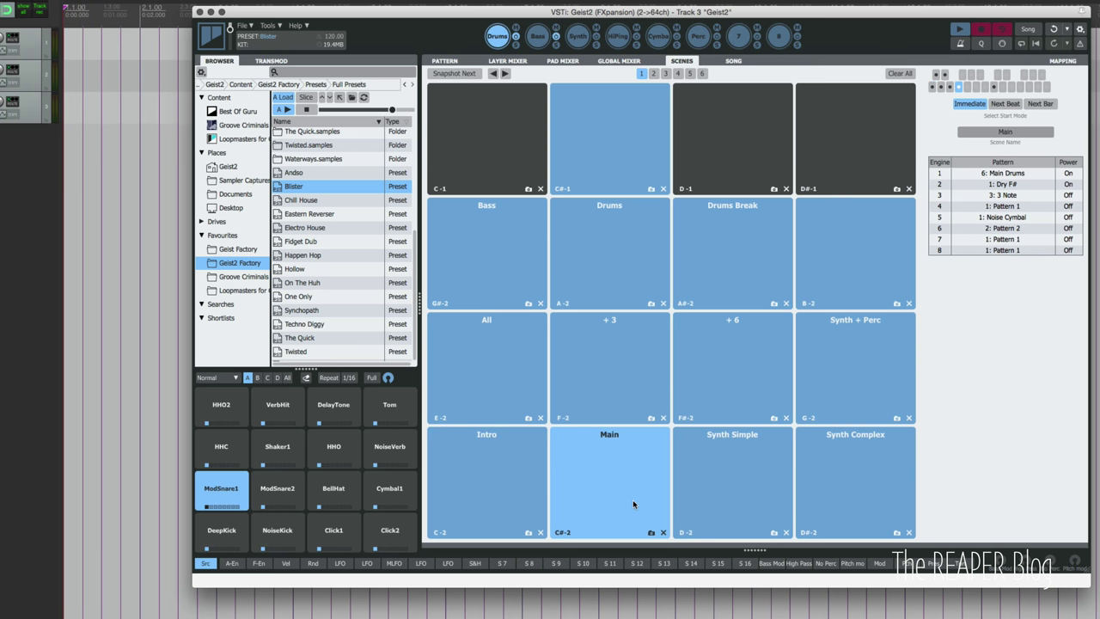
left_click(958, 29)
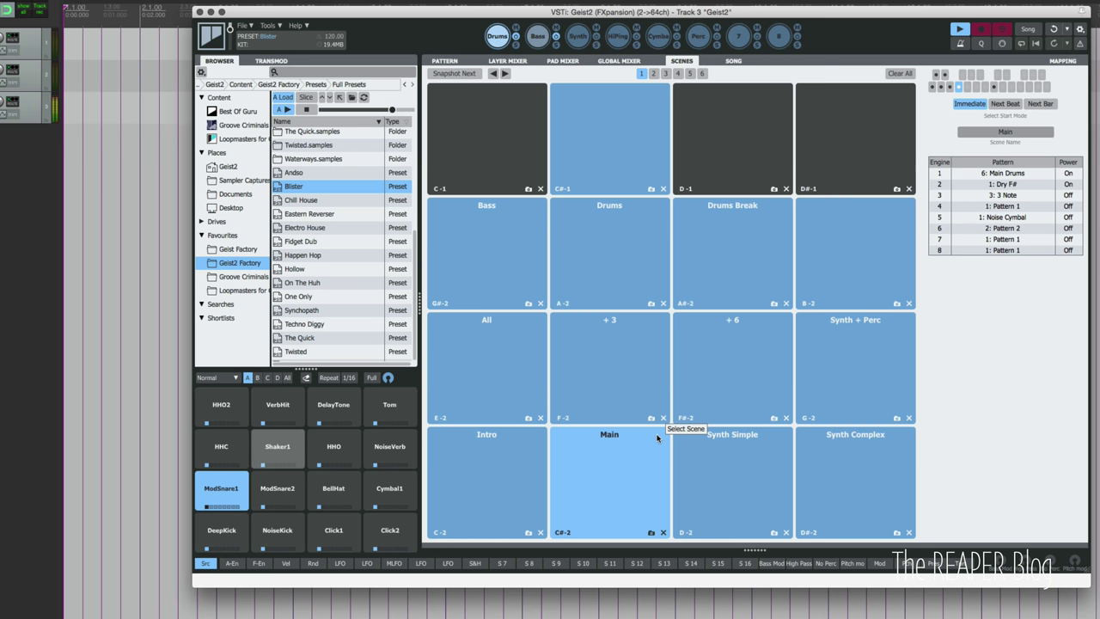
left_click(750, 389)
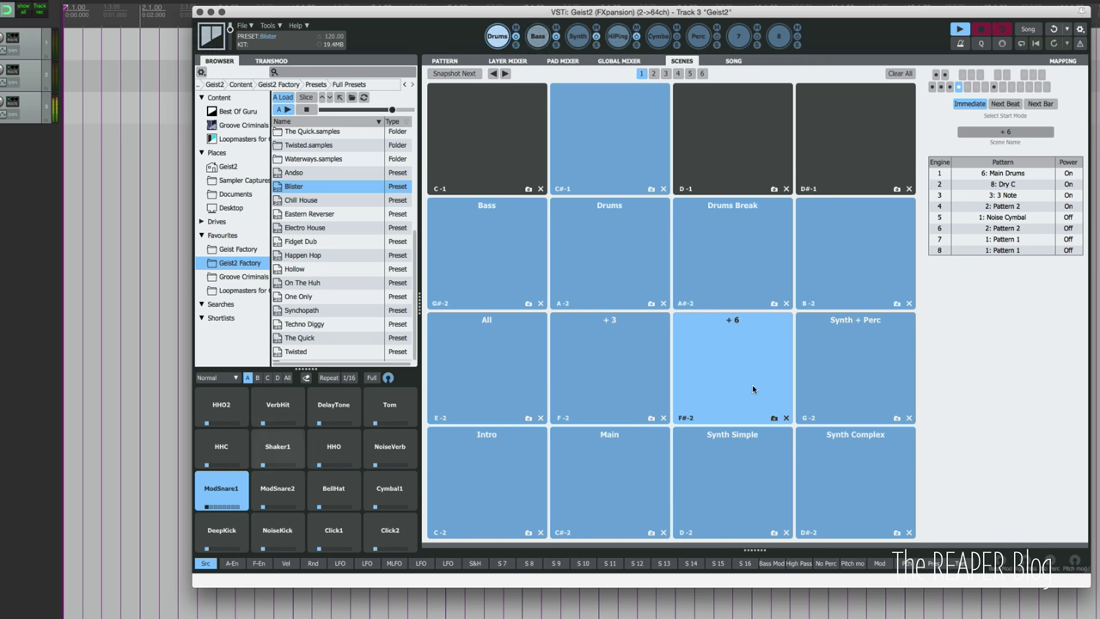
left_click(636, 373)
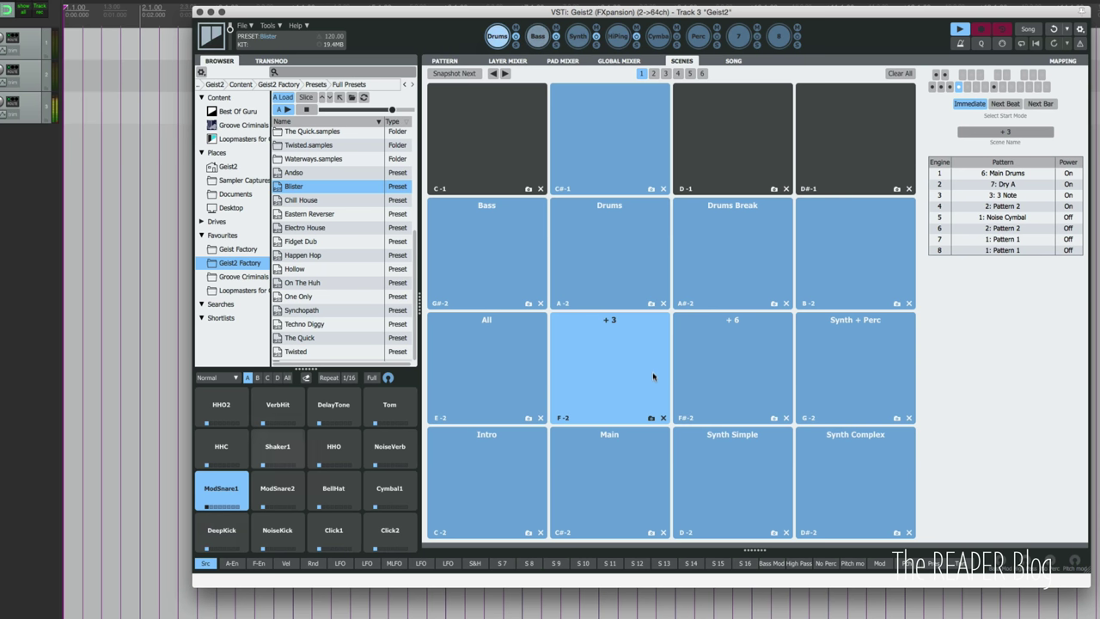
left_click(637, 474)
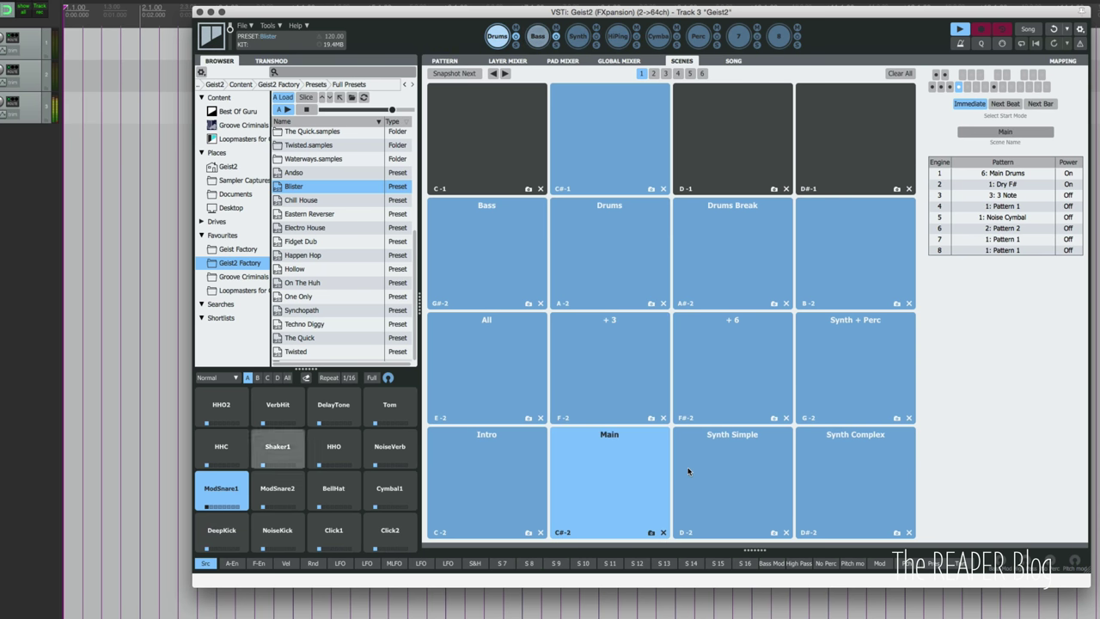
Set scene changes to start on the Next Bar and cycle through + 6, + 3 and Main
left_click(1027, 105)
left_click(721, 386)
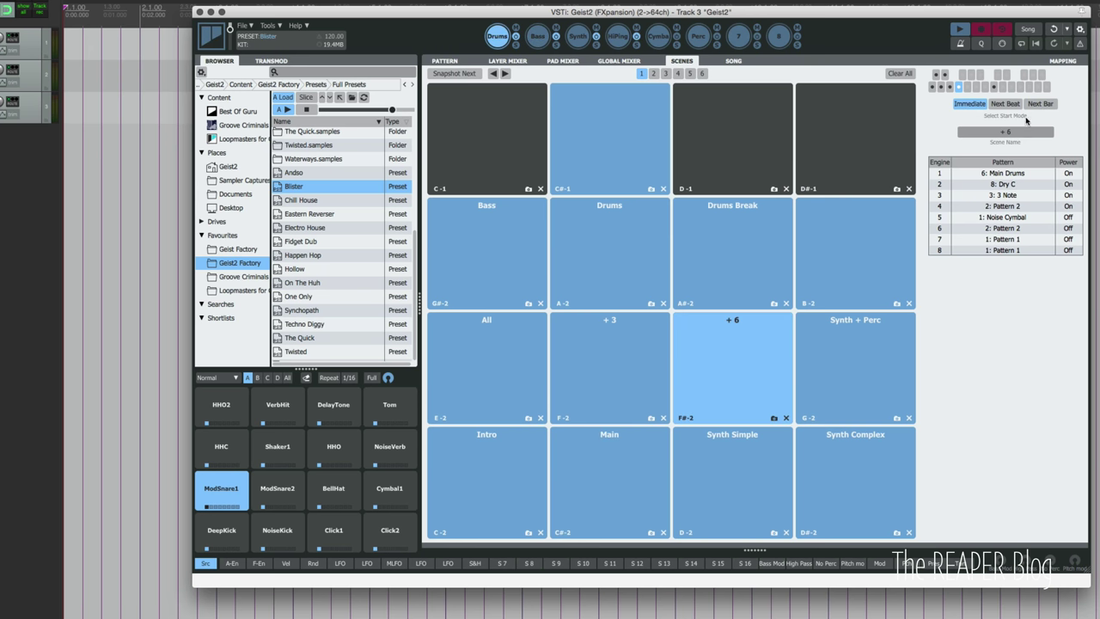
left_click(596, 352)
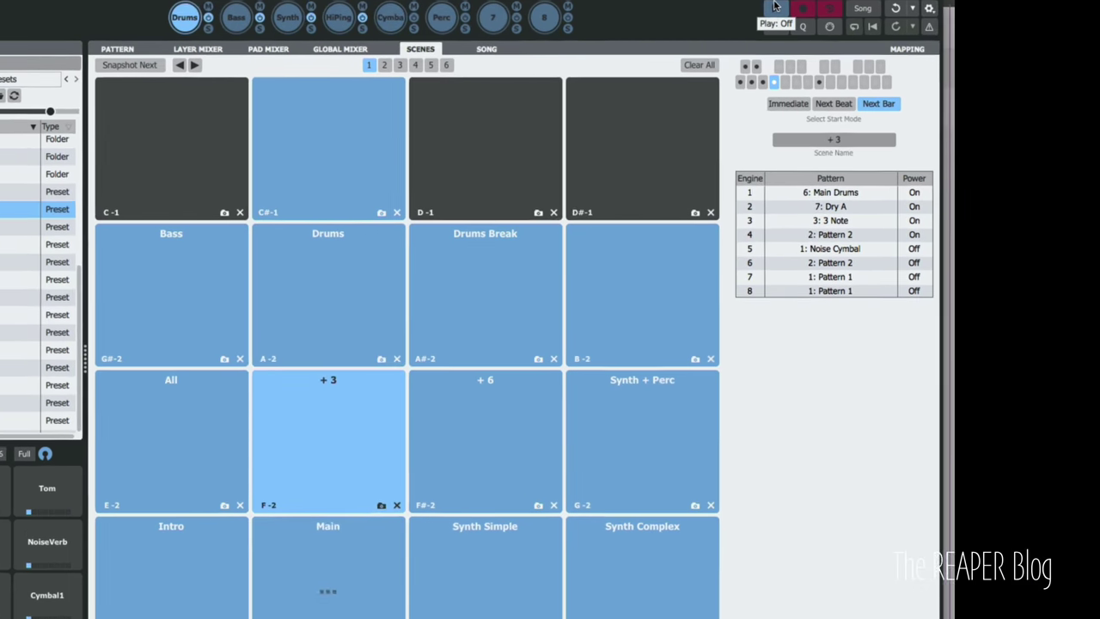
left_click(646, 464)
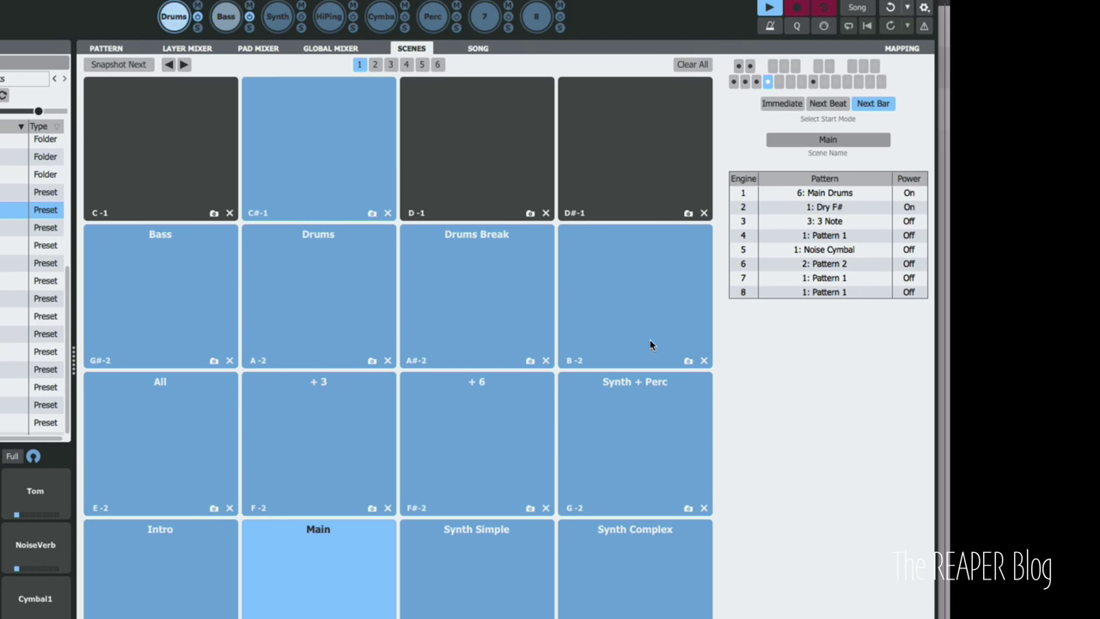
Cycle the + 6, + 3 and Main scenes twice more, ending on Main, then stop playback
left_click(527, 418)
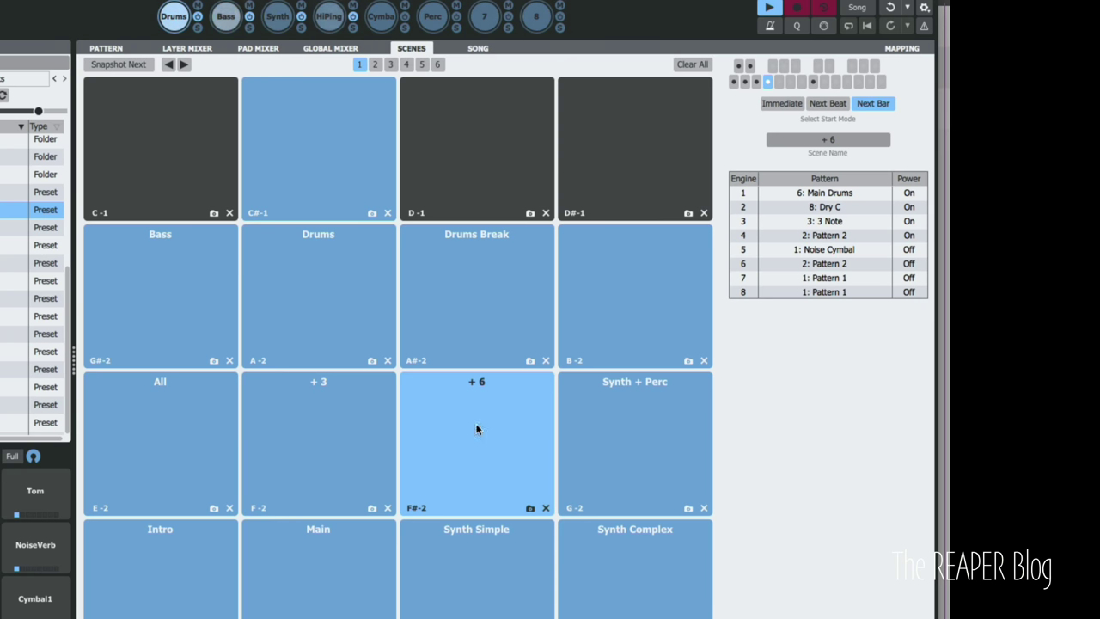
left_click(374, 452)
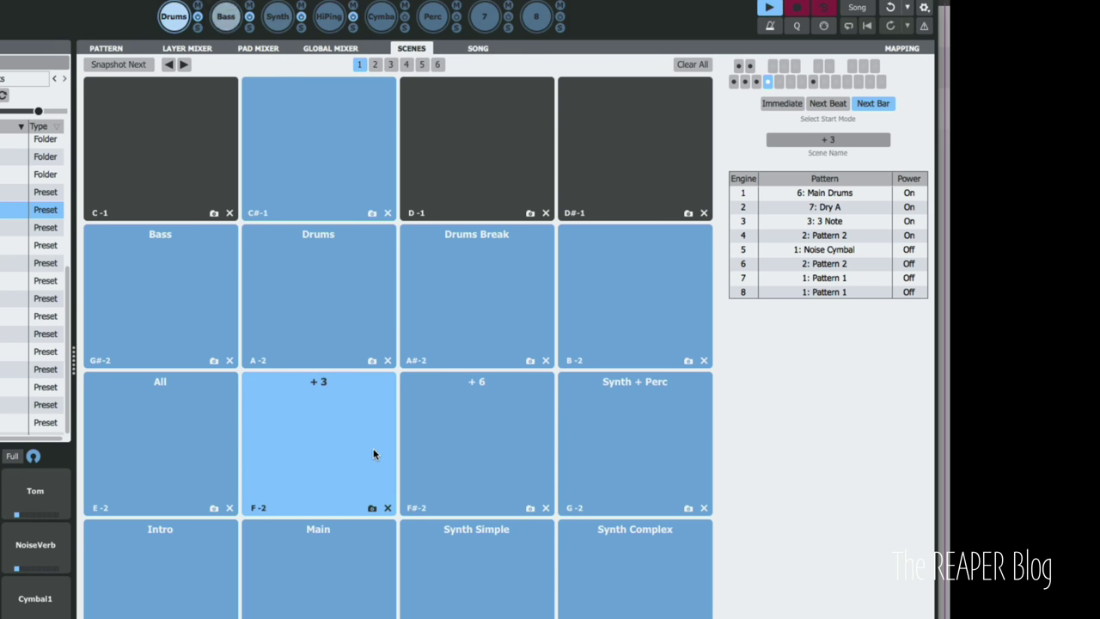
left_click(358, 570)
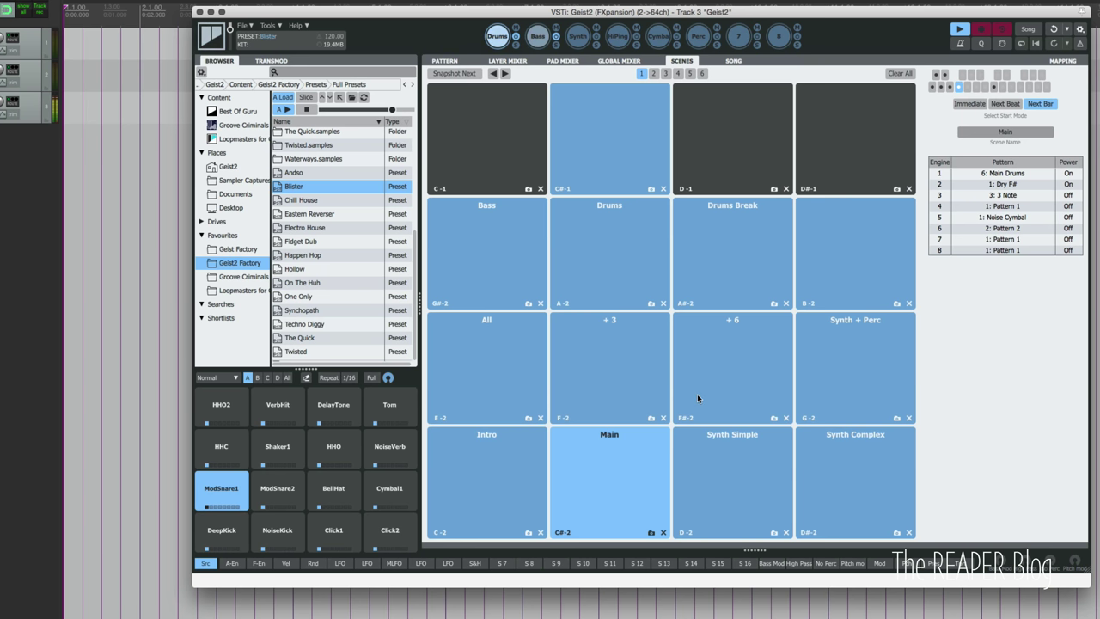
left_click(698, 394)
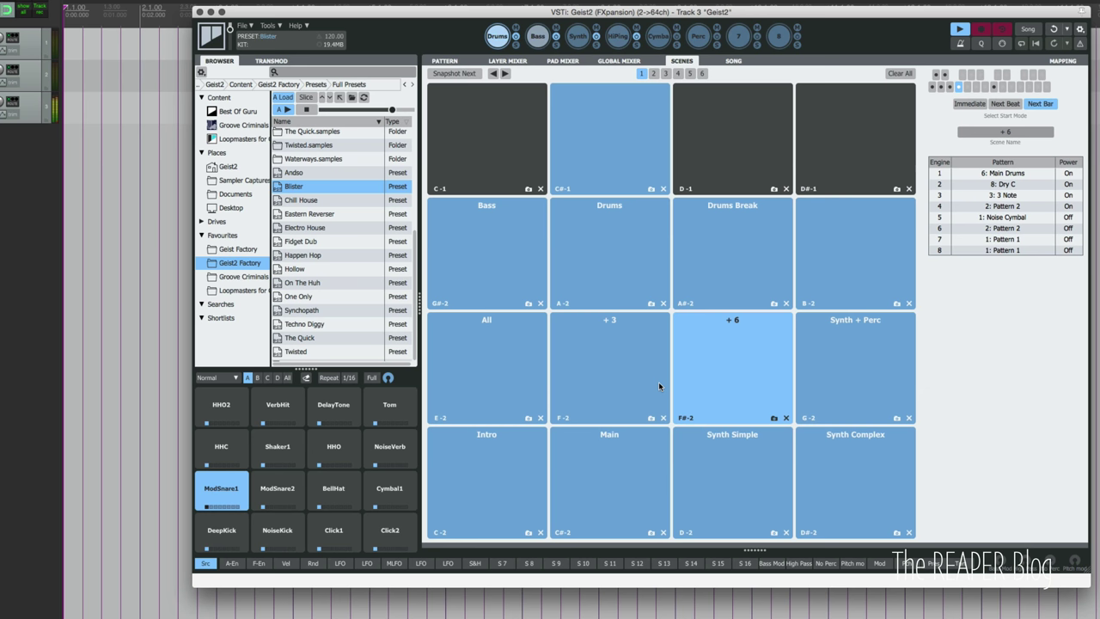
left_click(659, 381)
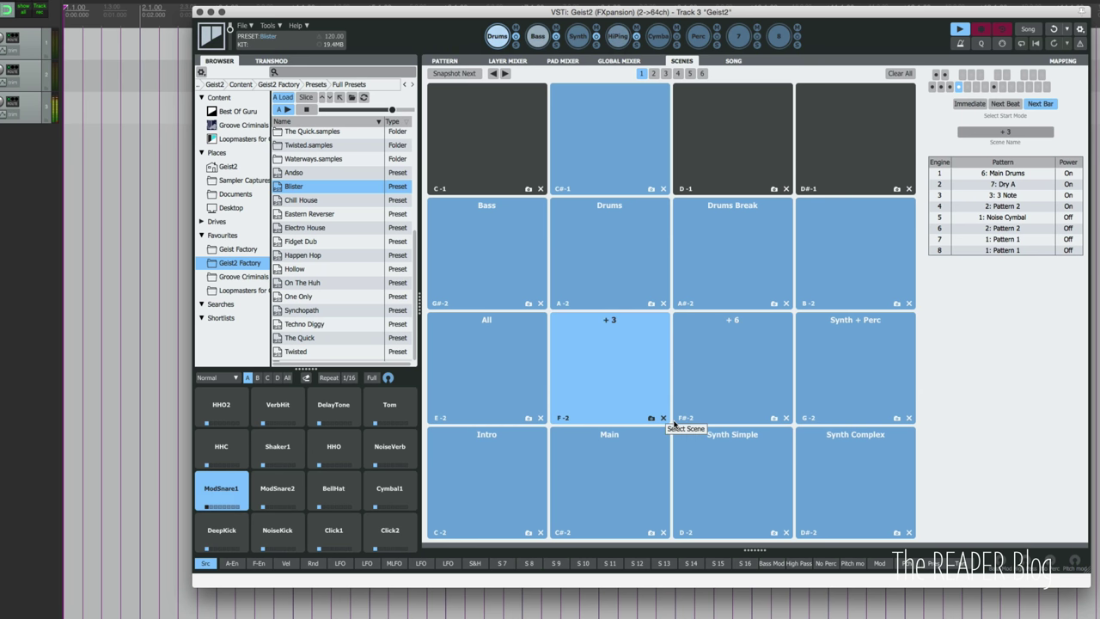
left_click(663, 458)
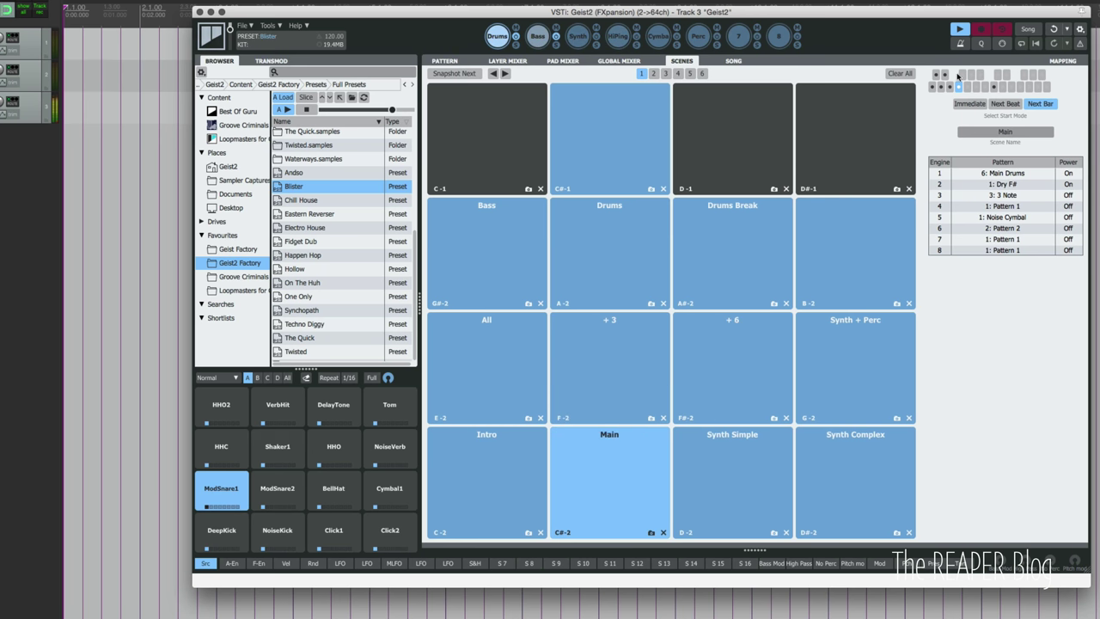
left_click(960, 29)
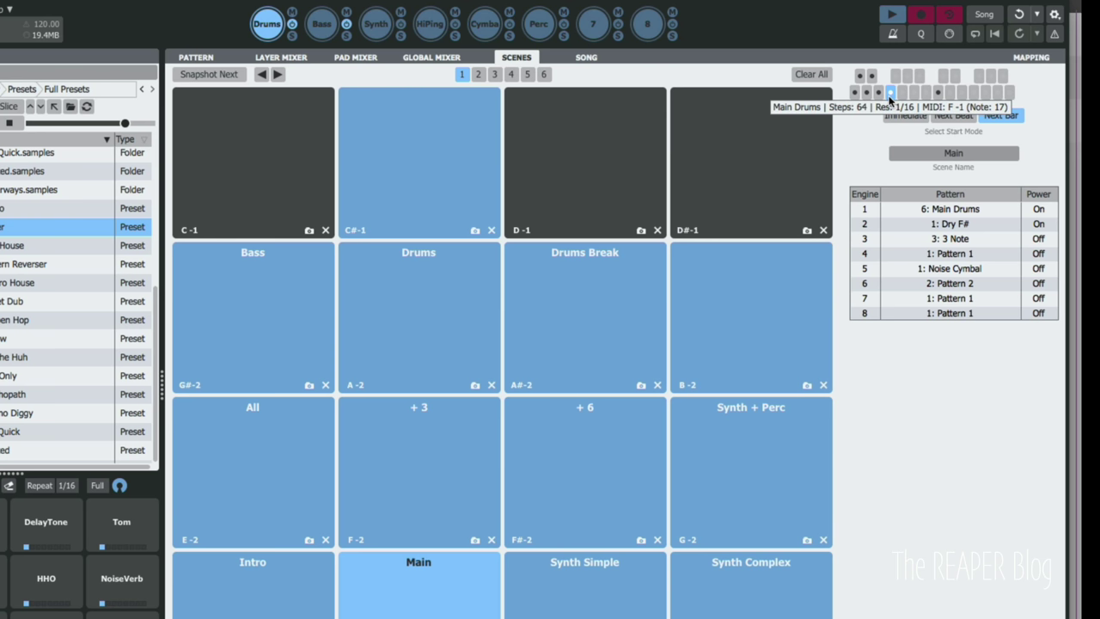
Cue Intro Kick, start playback, and swap drum patterns live with Immediate start mode
left_click(855, 92)
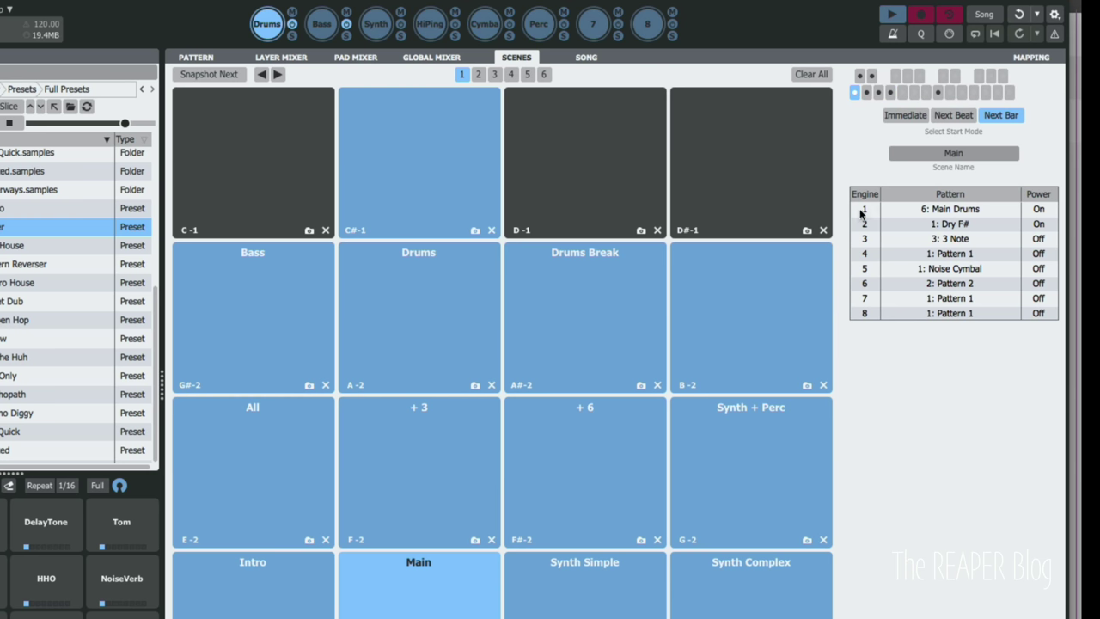
left_click(892, 15)
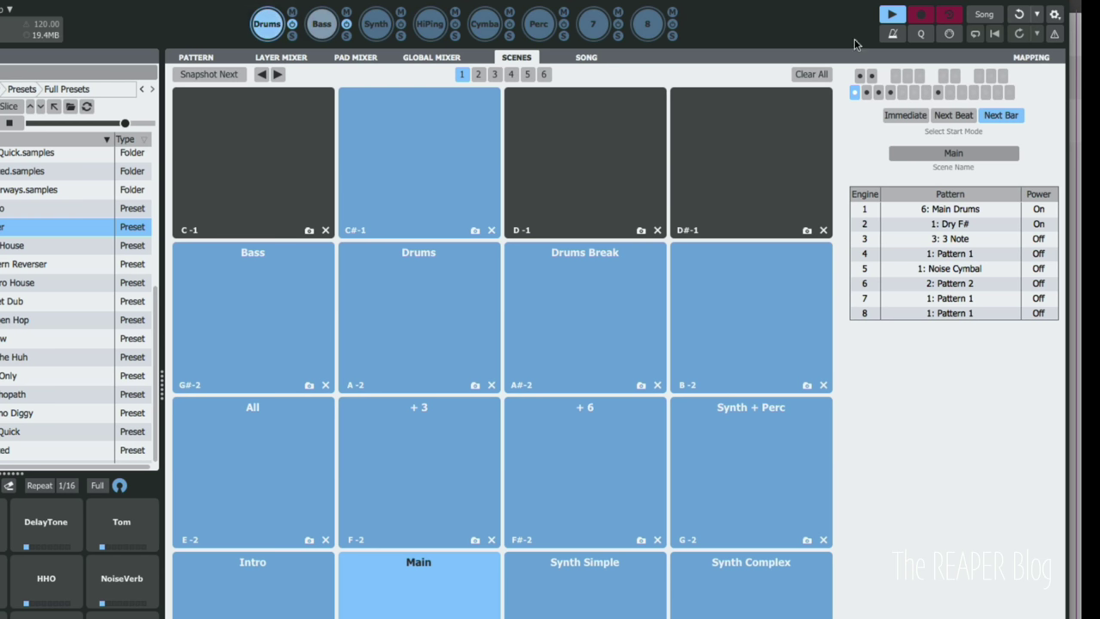
left_click(872, 76)
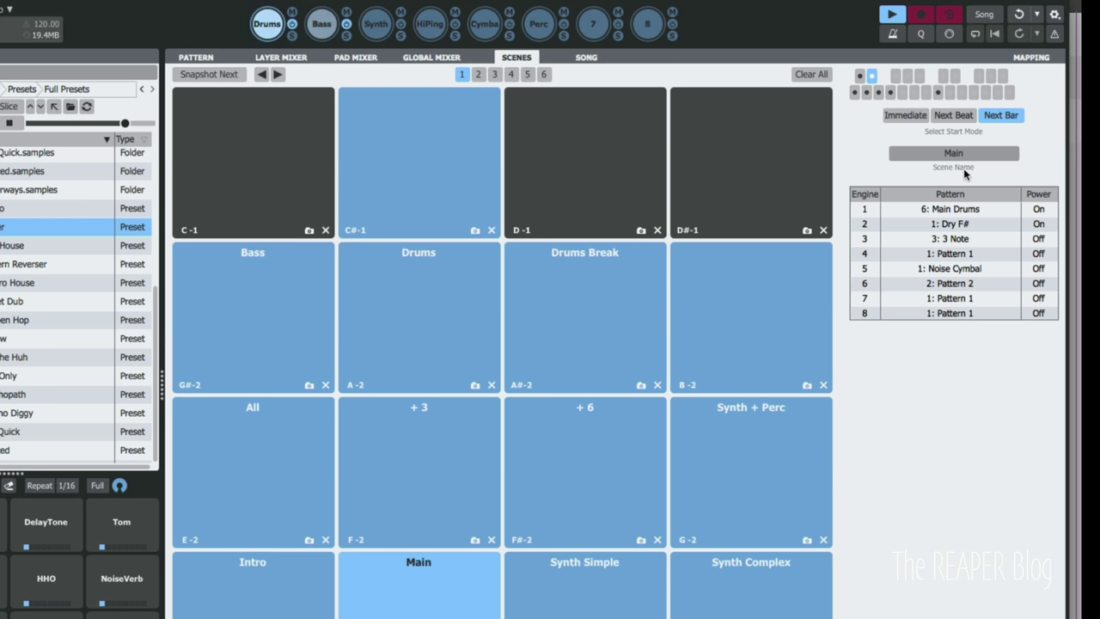
left_click(901, 115)
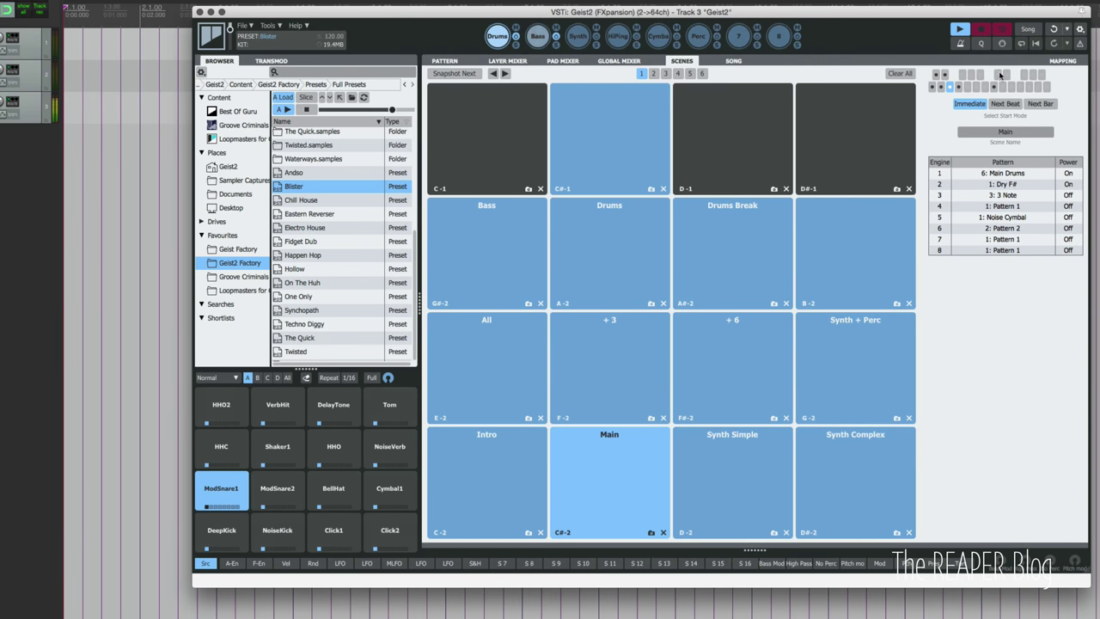
left_click(995, 86)
Browse the Synth and HiPing engine kits, ending on the Perc engine's Elec_Perc1 pads
left_click(578, 36)
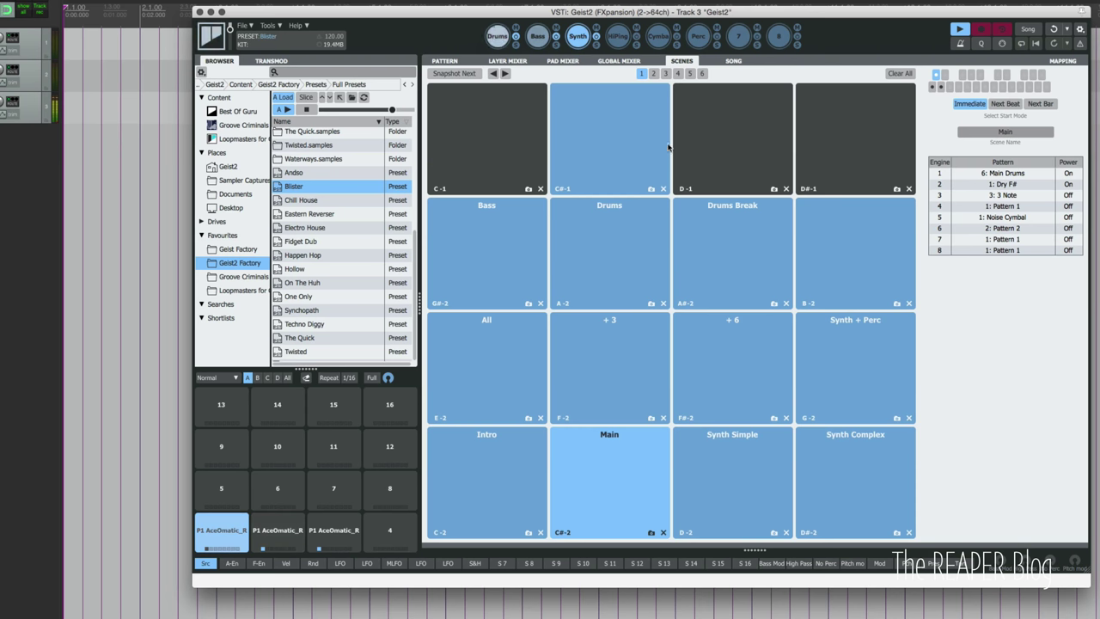
left_click(618, 37)
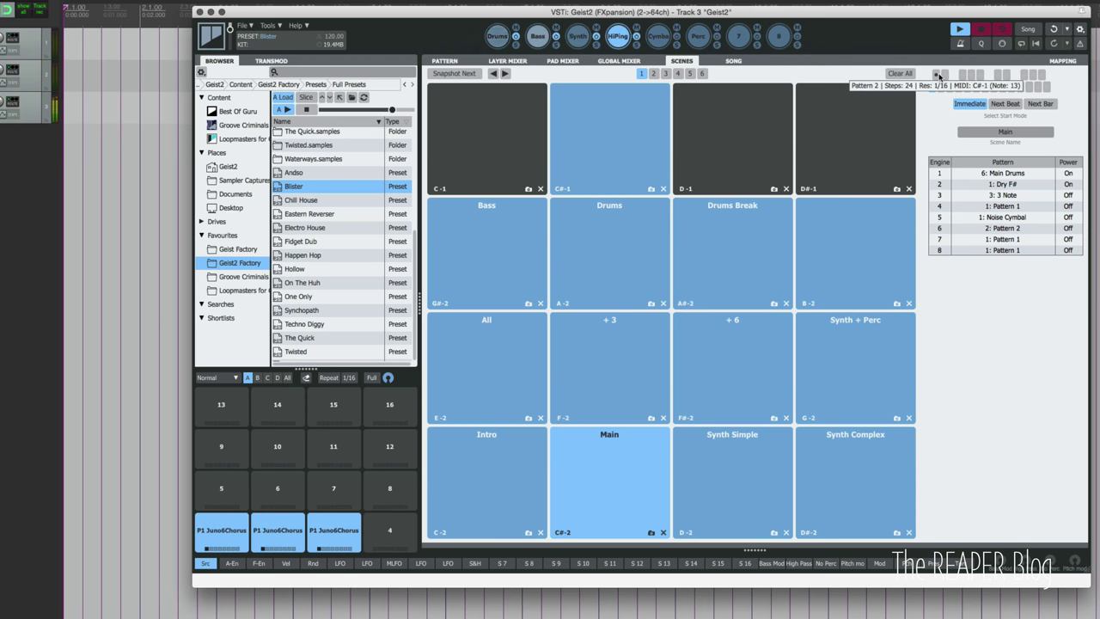
left_click(698, 36)
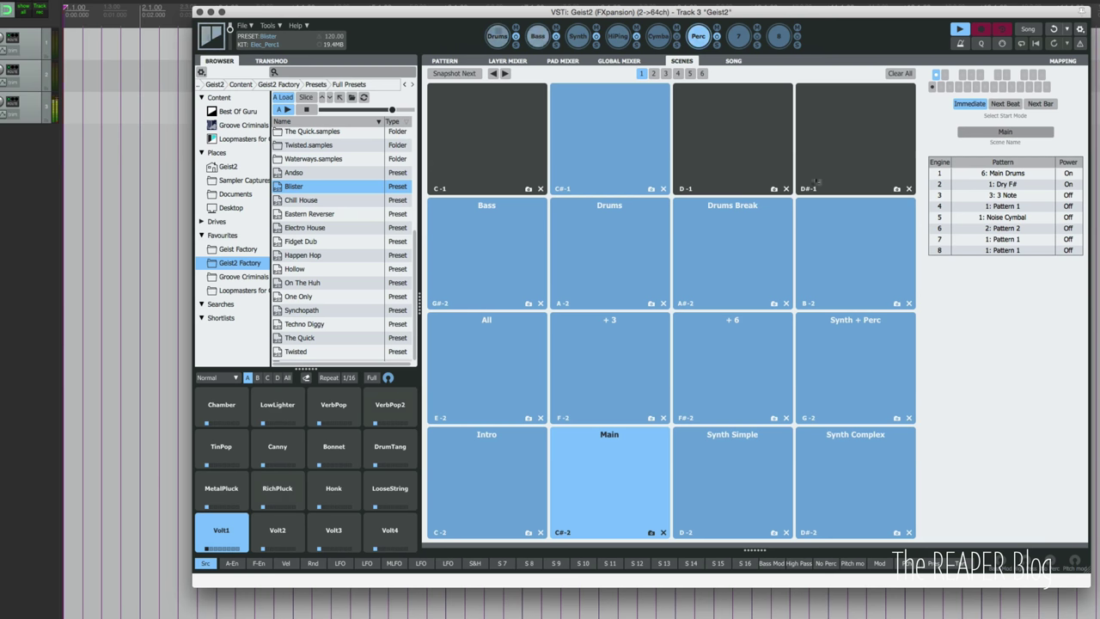
Check empty scene bank 5, then back in bank 1 snapshot the current patterns into pad D -1
left_click(691, 74)
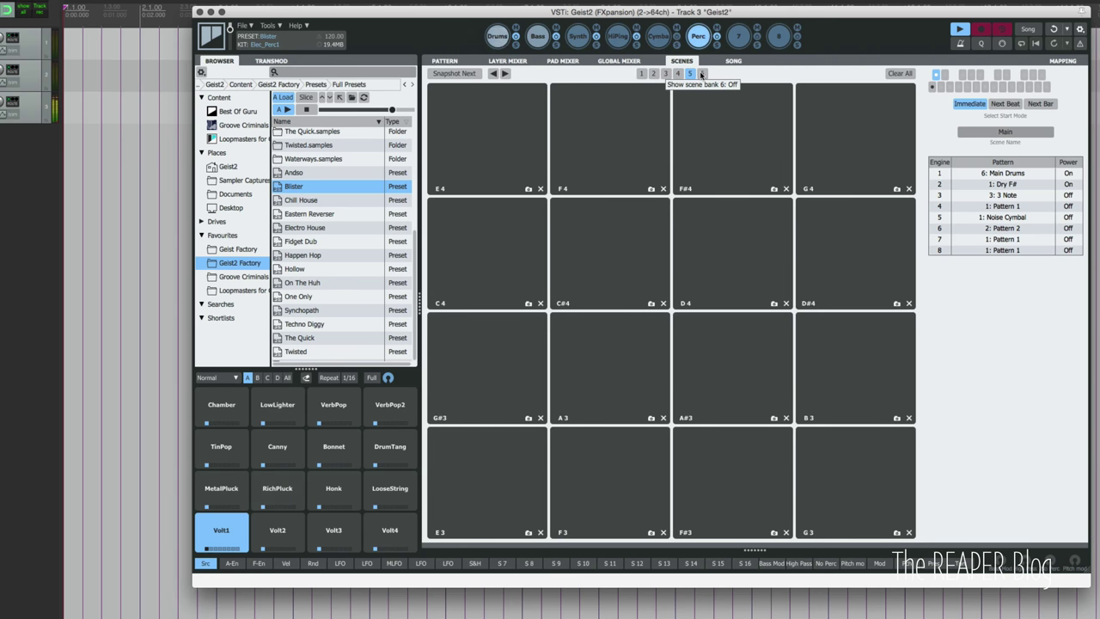
left_click(641, 74)
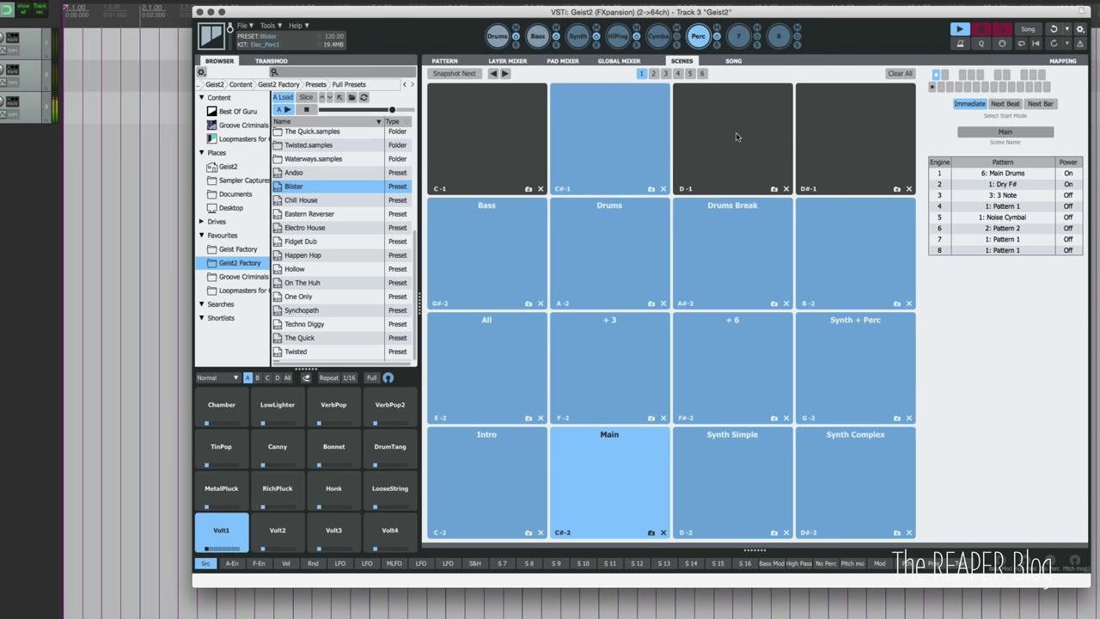
left_click(774, 189)
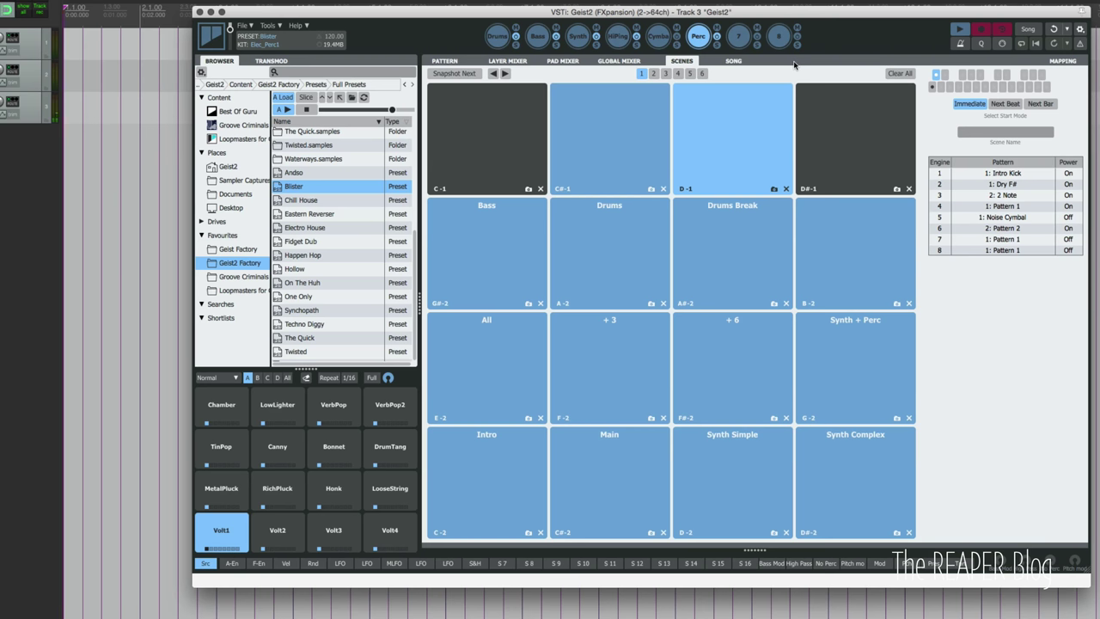
Show the SONG page with pattern blocks across the Drums, Bass, Synth, HiPing, Cymbals and Perc lanes
left_click(733, 61)
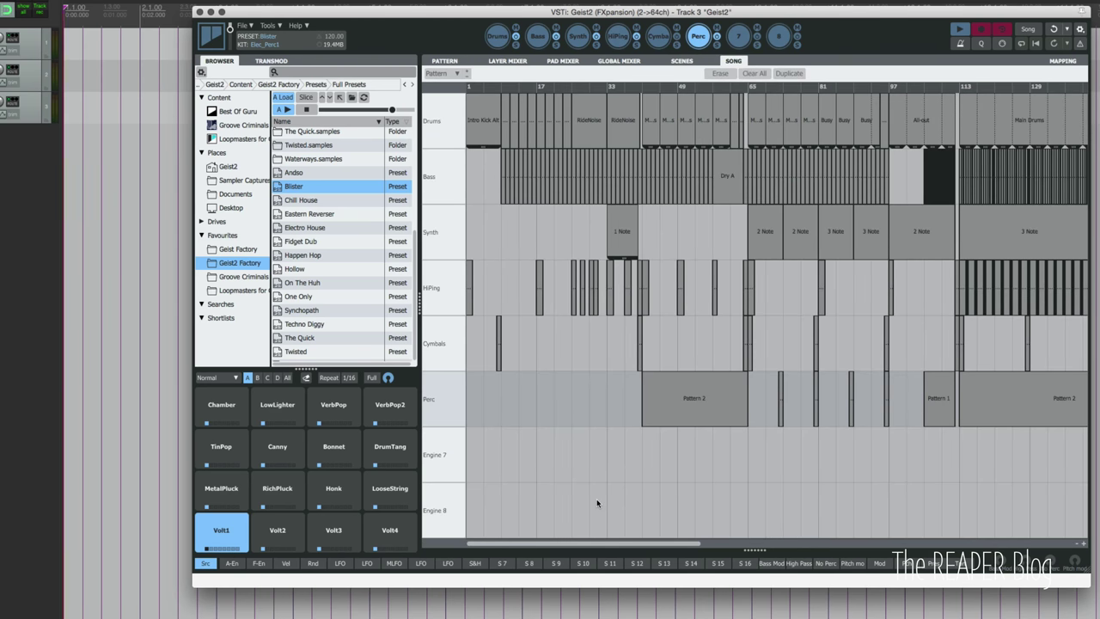